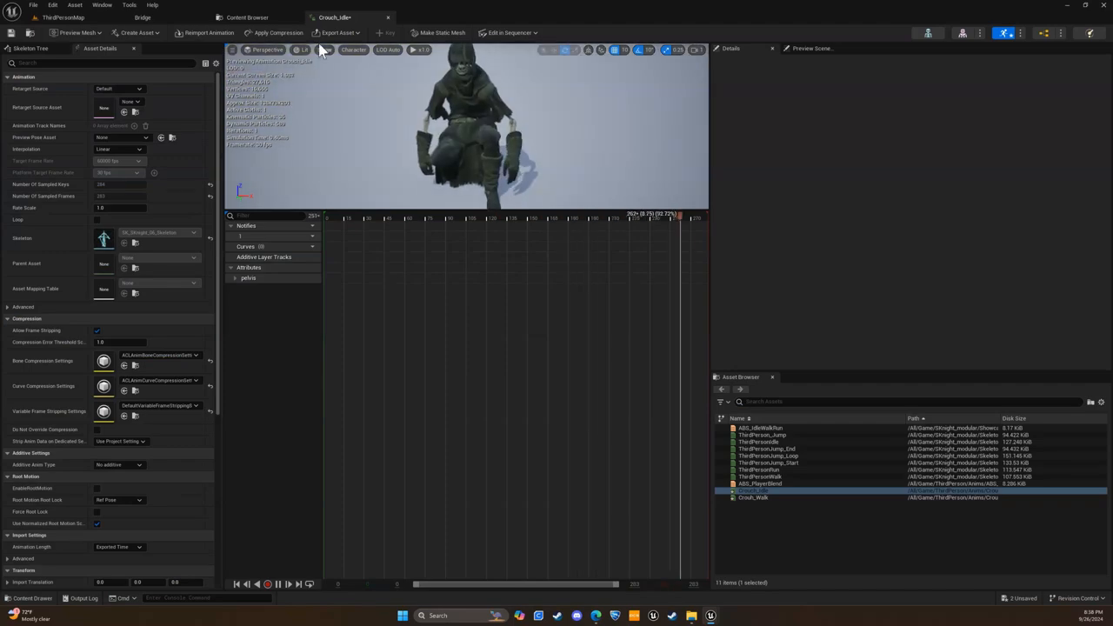
# - Save the Crouch_Idle and Crouh_Walk animations and open the ABP_MainPlayer animation blueprint
pyautogui.hotkey('ctrl', 's')
pyautogui.hotkey('ctrl', 'space')
pyautogui.doubleClick(555, 469)
pyautogui.click(10, 32)
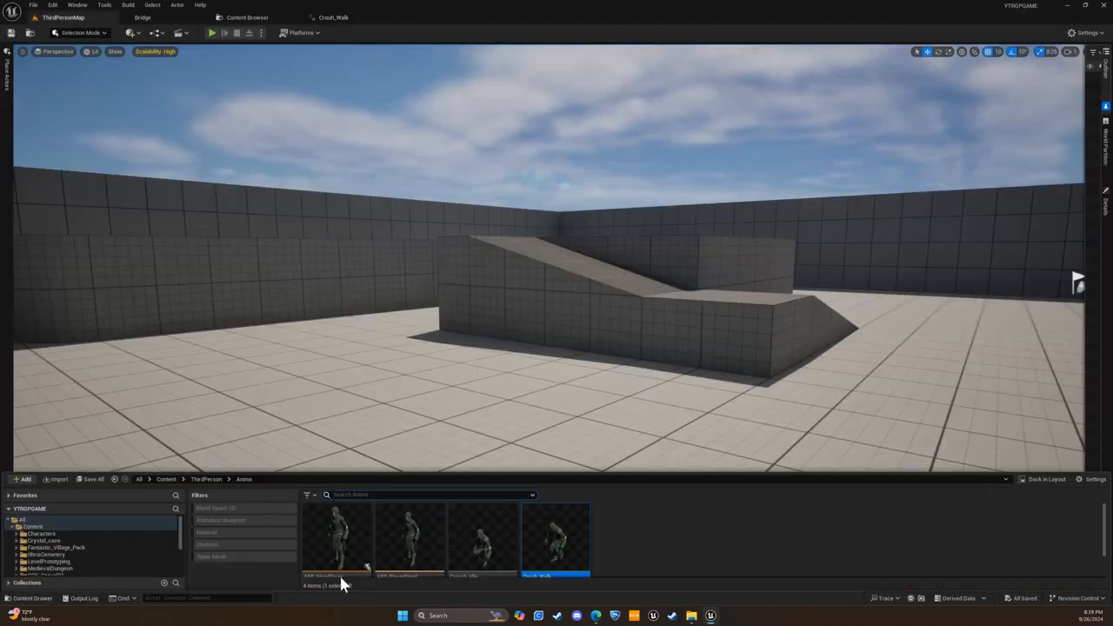
pyautogui.doubleClick(339, 570)
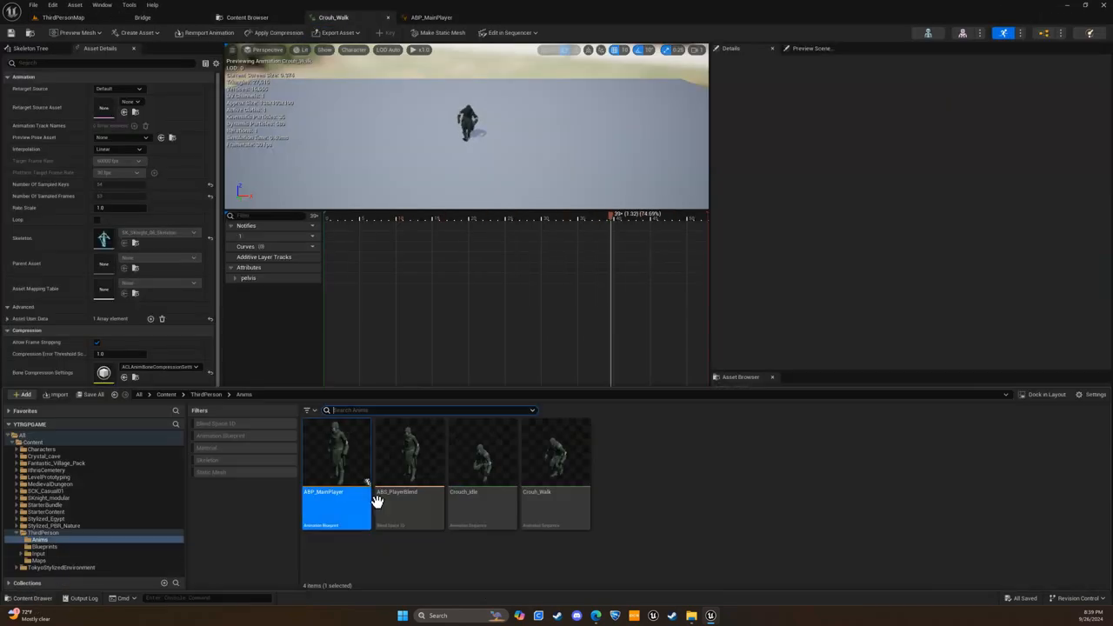
# - Create a Blend Space 1D named ABS_PlayerCrouch in the Anims folder and rename ABS_PlayerBlend to ABS_PlayerWalkRun
pyautogui.rightClick(601, 478)
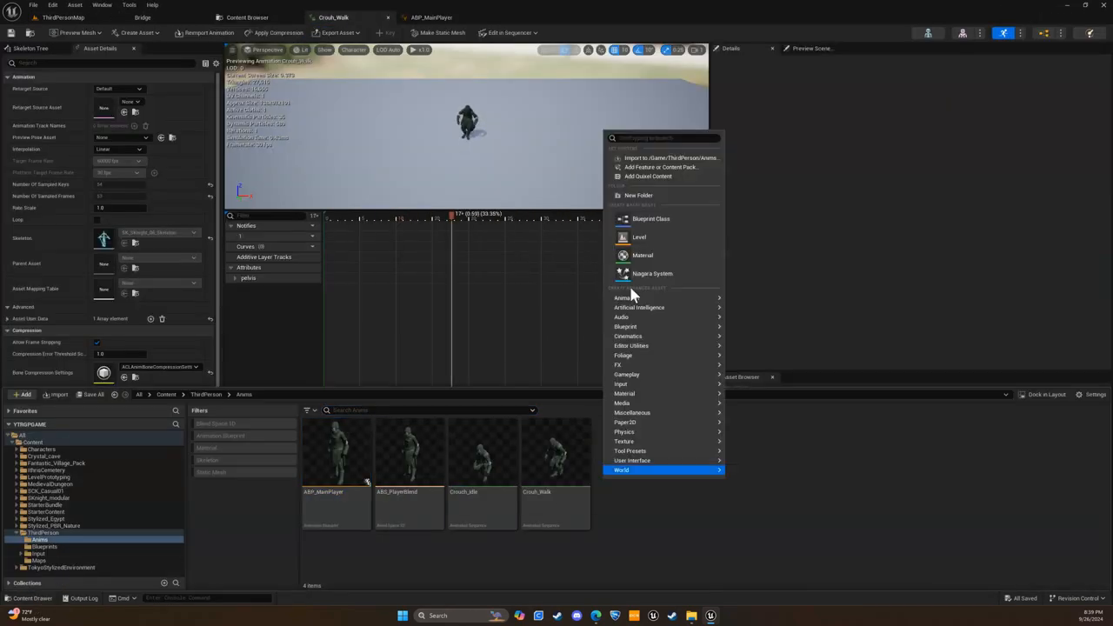
pyautogui.moveTo(661, 296)
pyautogui.moveTo(778, 481)
pyautogui.click(818, 505)
pyautogui.click(546, 411)
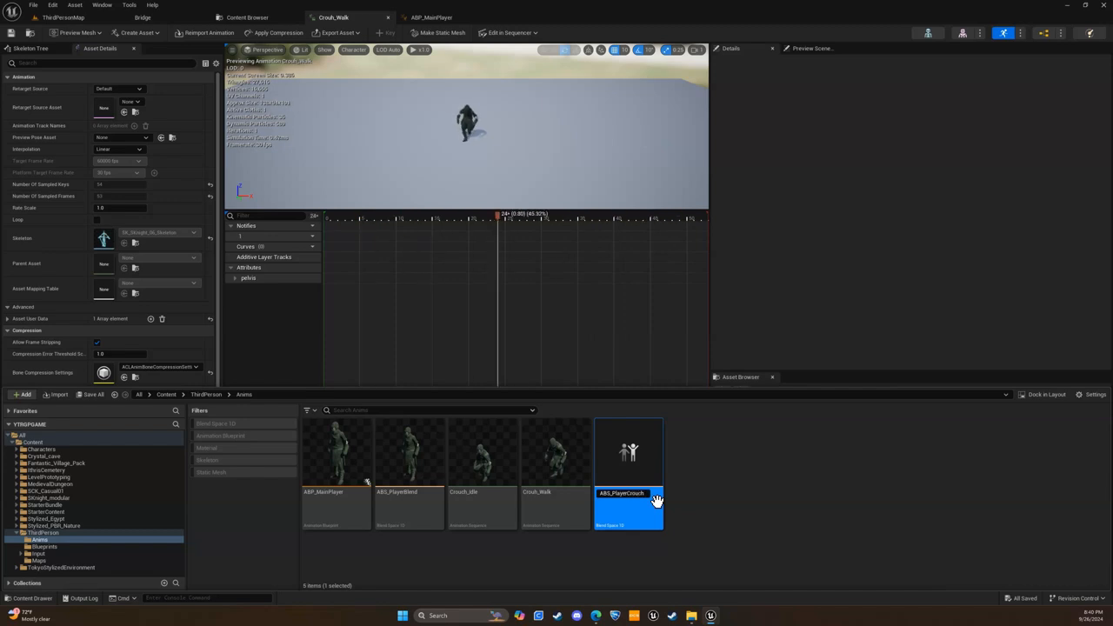
pyautogui.rightClick(426, 469)
pyautogui.click(461, 324)
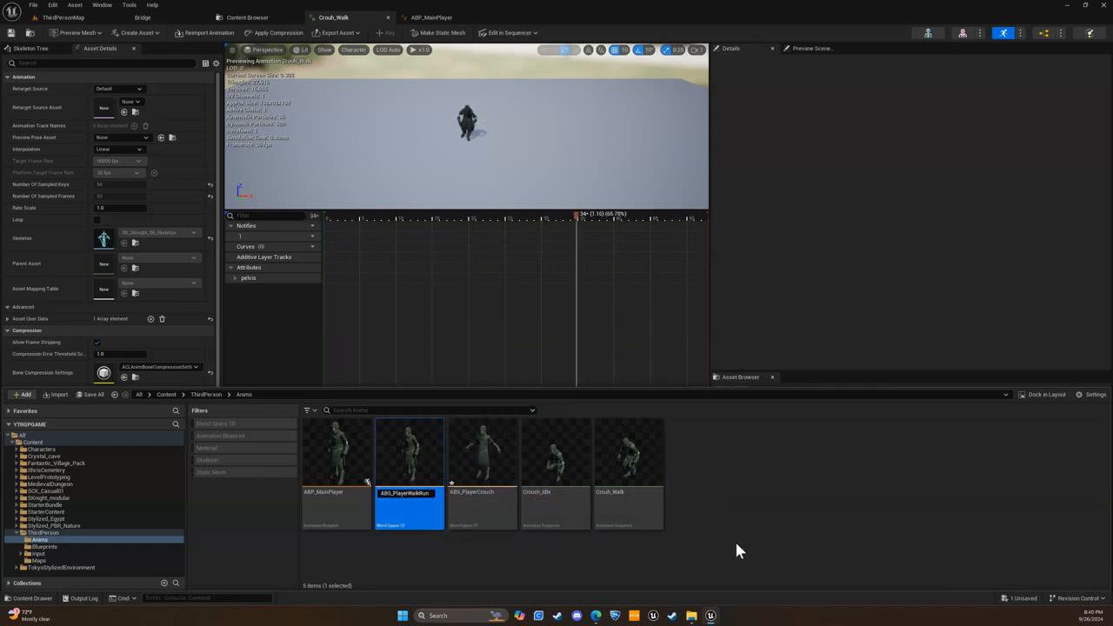
# - In ABS_PlayerCrouch, name the horizontal axis Speed and place a crouch animation sample at the axis's maximum end
pyautogui.doubleClick(482, 461)
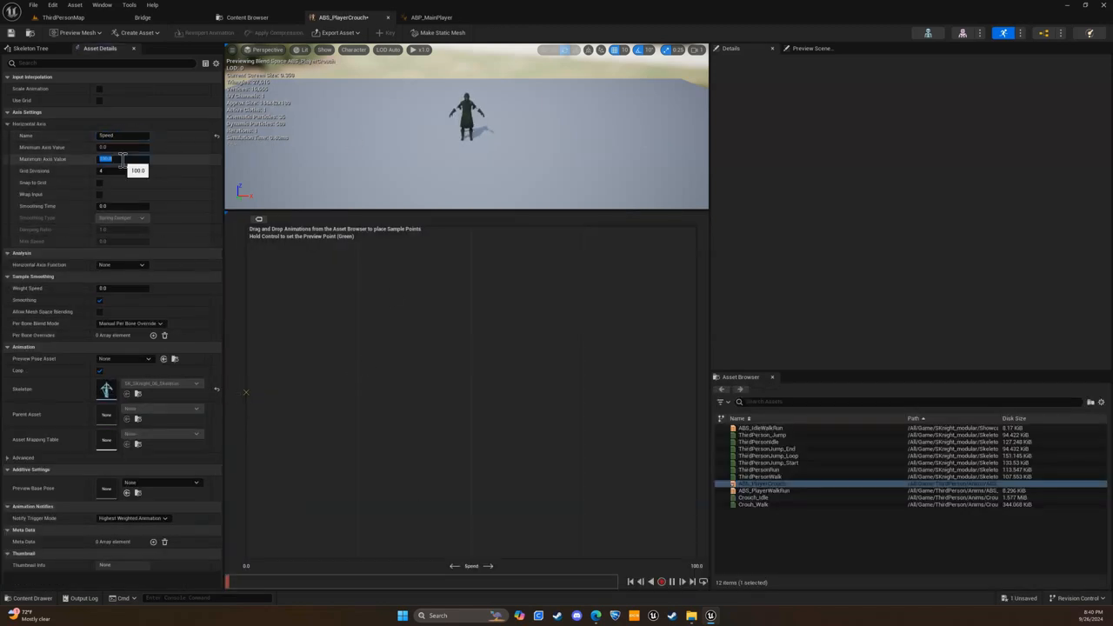
pyautogui.moveTo(753, 497); pyautogui.dragTo(697, 392)
# - Add a Crouch state to ABP_MainPlayer's Locomotion state machine, with transitions to and from Idle/Walk/Run
pyautogui.click(432, 18)
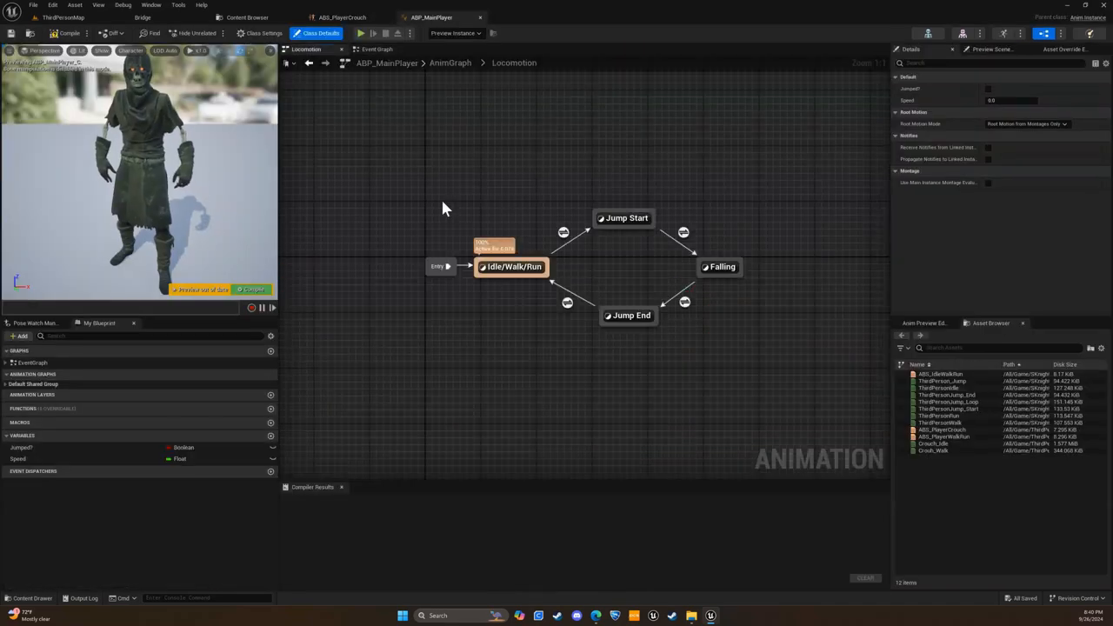
pyautogui.moveTo(571, 198); pyautogui.dragTo(564, 333, button='right')
pyautogui.rightClick(465, 214)
pyautogui.click(497, 276)
pyautogui.write('Crouch')
pyautogui.click(487, 235)
pyautogui.moveTo(486, 228); pyautogui.dragTo(498, 227)
# - Inside the Crouch state, connect the ABS_PlayerCrouch blend space to the output pose and supply it with the Speed variable
pyautogui.doubleClick(497, 227)
pyautogui.moveTo(942, 375); pyautogui.dragTo(949, 527)
pyautogui.moveTo(943, 430); pyautogui.dragTo(442, 249)
pyautogui.moveTo(502, 271); pyautogui.dragTo(555, 270)
pyautogui.moveTo(19, 459); pyautogui.dragTo(449, 272)
pyautogui.click(401, 274)
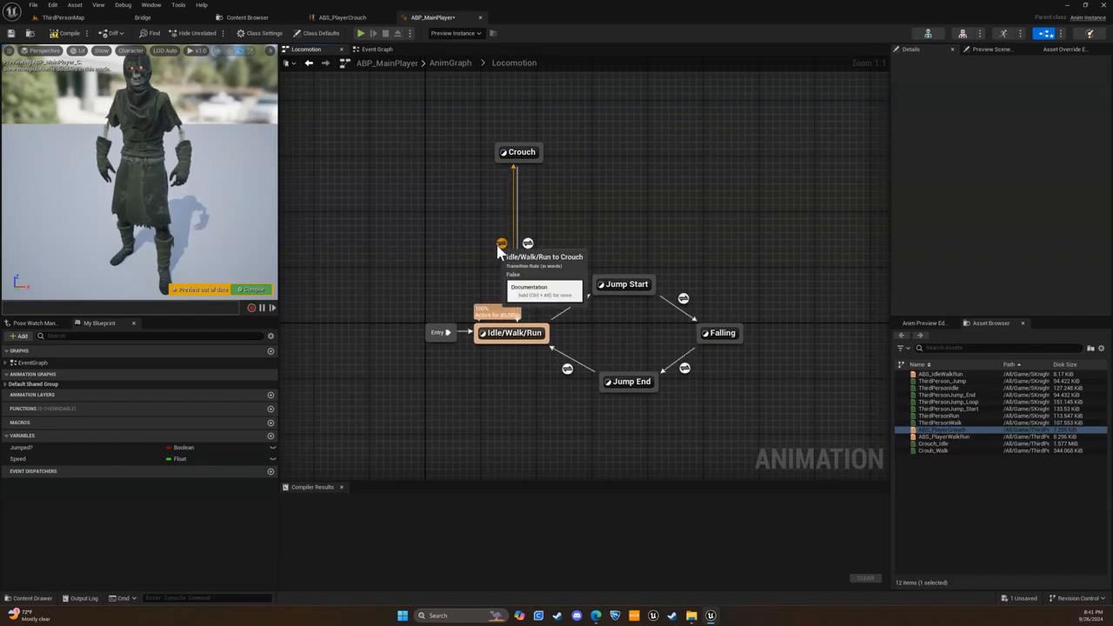
# - Create a Boolean variable named IsCrouch? in ABP_MainPlayer and walk the character forward in a game preview
pyautogui.doubleClick(498, 247)
pyautogui.click(270, 435)
pyautogui.write('IsCrouch?')
pyautogui.press('Return')
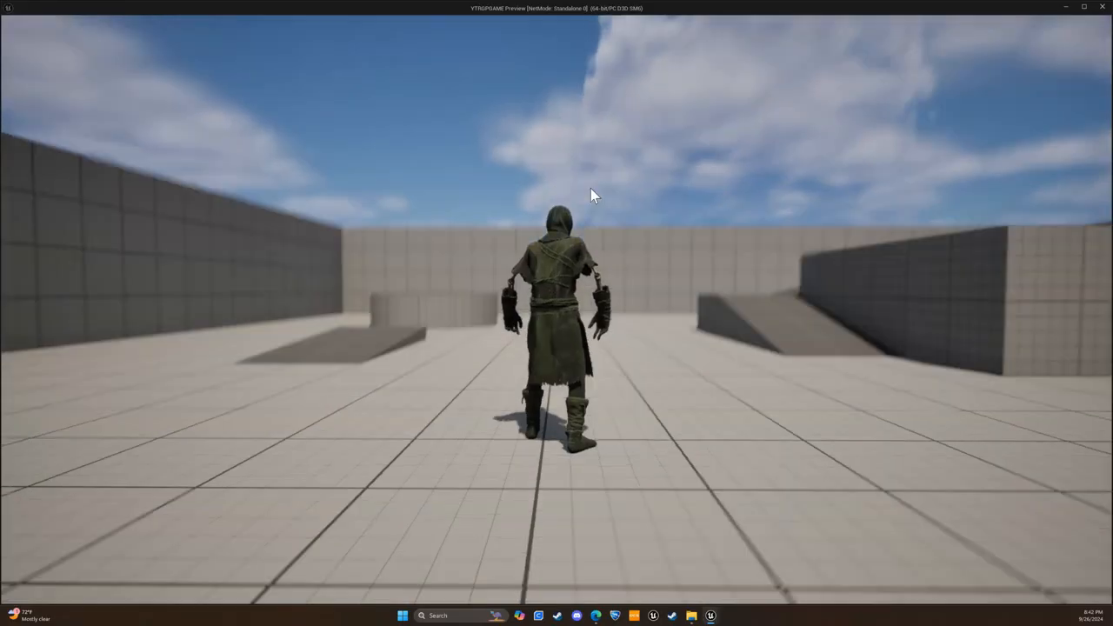
pyautogui.press('w')
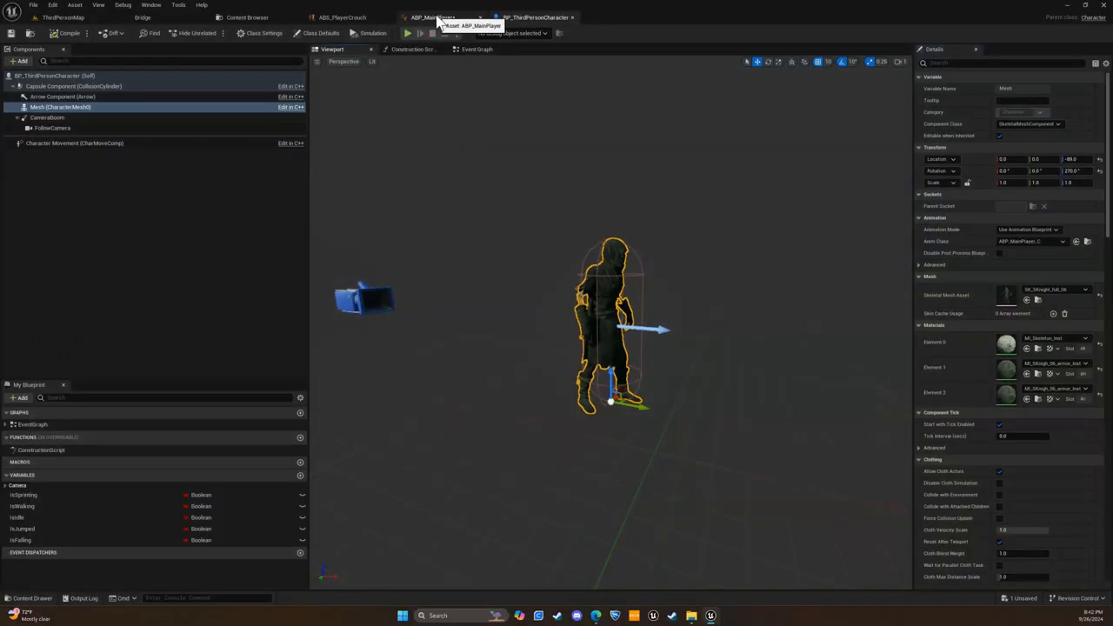
# - Create an Input Action asset named IA_Crouch in the project's content
pyautogui.click(437, 17)
pyautogui.click(514, 17)
pyautogui.hotkey('ctrl', 'space')
pyautogui.click(43, 452)
pyautogui.rightClick(671, 413)
pyautogui.moveTo(782, 318)
pyautogui.click(849, 318)
pyautogui.write('IA_Crouch')
pyautogui.press('Return')
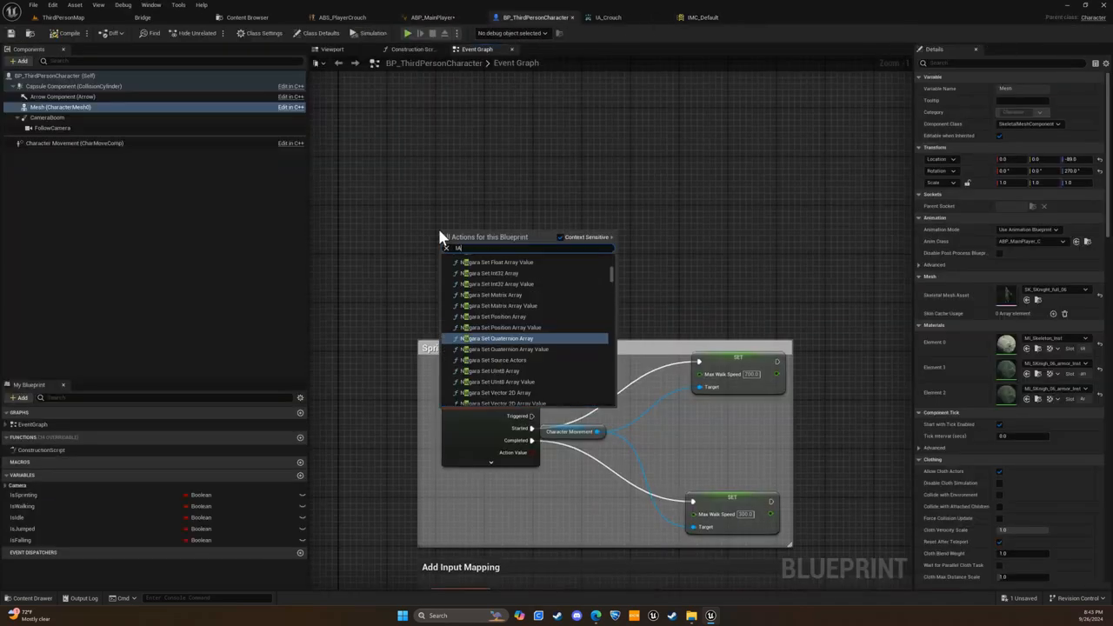
# - Add the IA_Crouch event to BP_ThirdPersonCharacter's event graph and connect Started to a Set Max Walk Speed node of 150
pyautogui.write('IA_Crouch')
pyautogui.click(496, 281)
pyautogui.moveTo(494, 229); pyautogui.dragTo(673, 161)
pyautogui.write('set maxwalk')
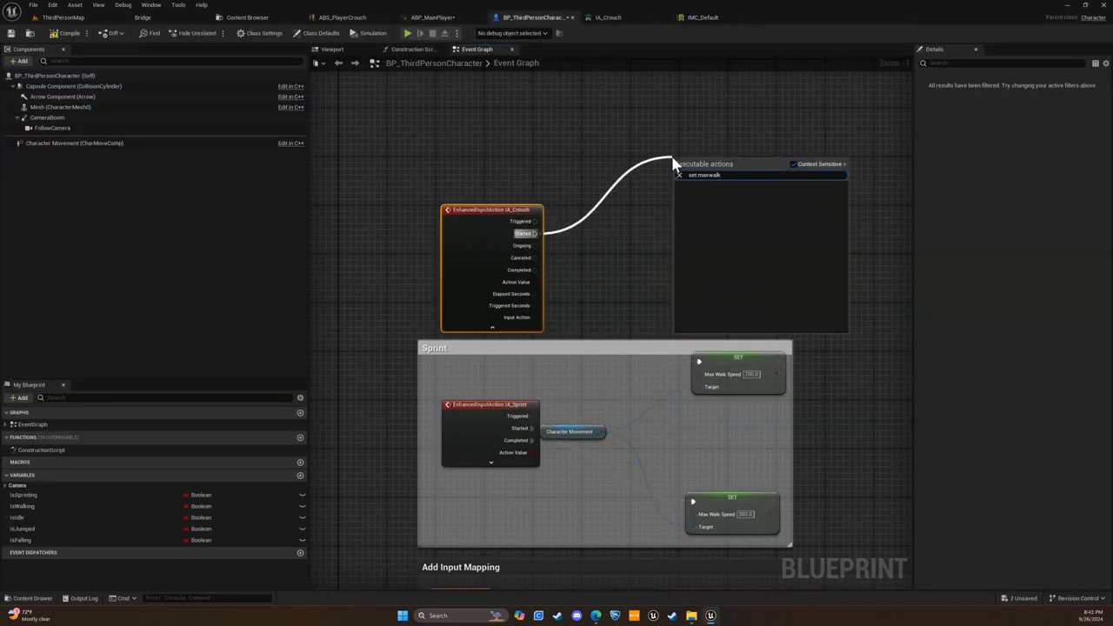
pyautogui.click(756, 203)
pyautogui.click(725, 180)
pyautogui.write('150')
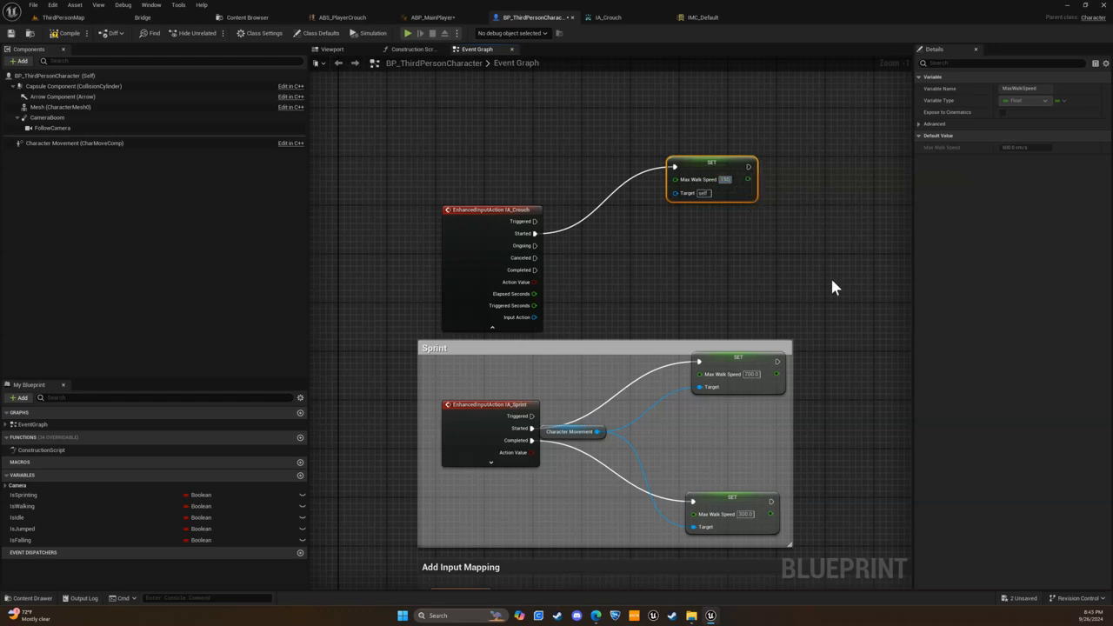
# - Connect the IA_Crouch event's Completed output to a second Set Max Walk Speed node of 300
pyautogui.moveTo(535, 270); pyautogui.dragTo(663, 325)
pyautogui.write('set max walk')
pyautogui.click(729, 370)
pyautogui.click(725, 320)
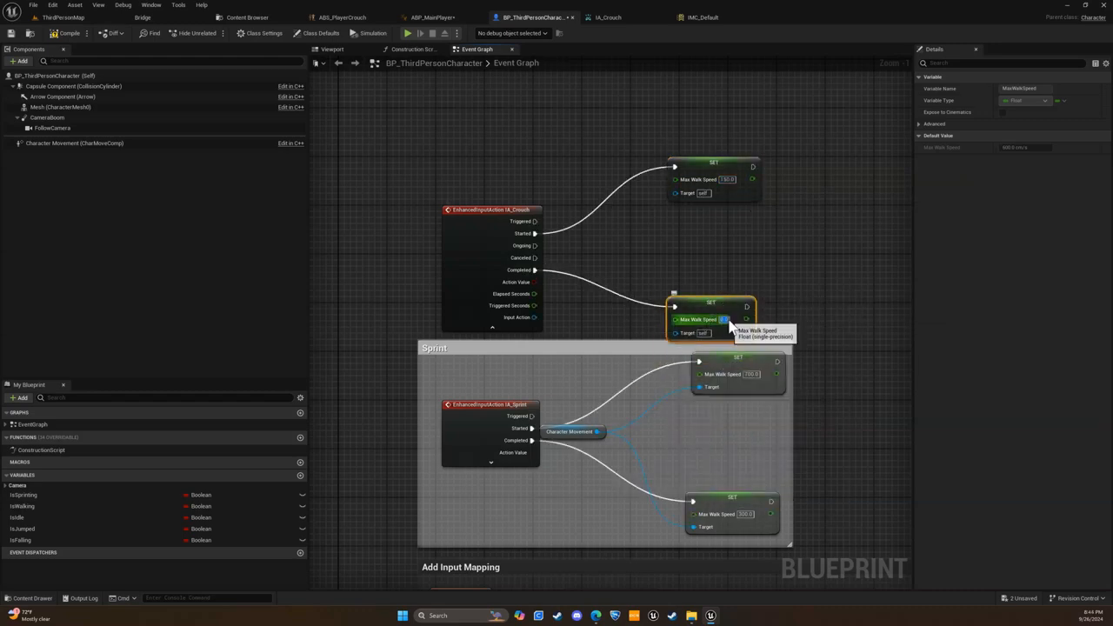
# - Enclose the crouch nodes in a Crouch comment box and feed Character Movement into both Set Max Walk Speed nodes
pyautogui.moveTo(419, 141); pyautogui.dragTo(750, 325)
pyautogui.moveTo(486, 212); pyautogui.dragTo(479, 145)
pyautogui.click(601, 209)
pyautogui.moveTo(713, 234); pyautogui.dragTo(713, 260)
pyautogui.click(743, 227)
pyautogui.moveTo(669, 289); pyautogui.dragTo(669, 125)
pyautogui.click(626, 326)
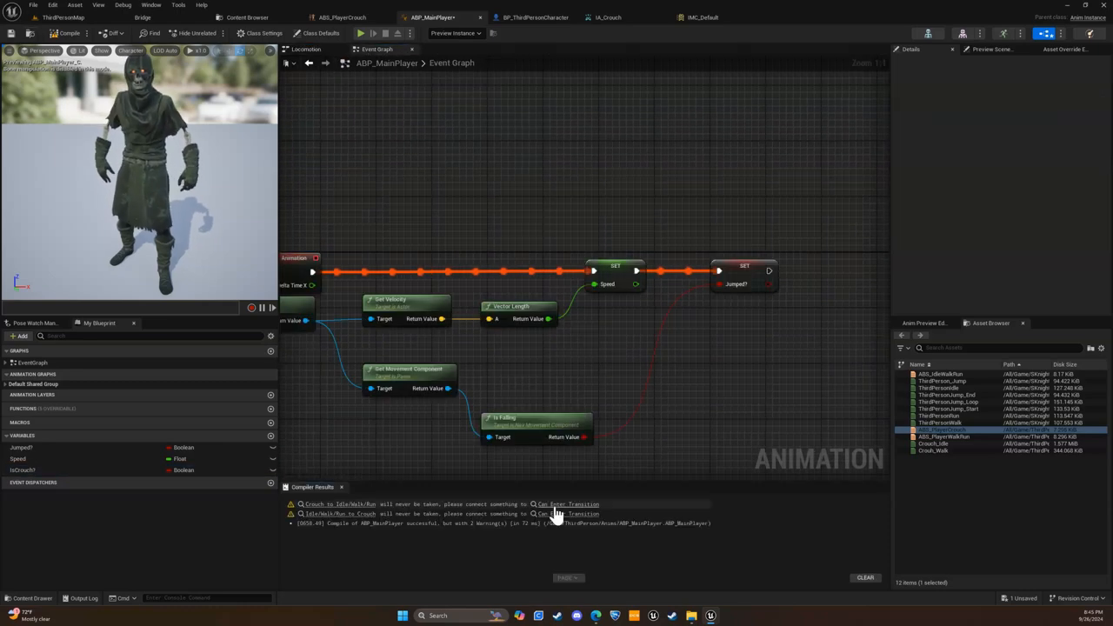
# - Inspect the transition rules between Crouch and Idle/Walk/Run that the compiler flags in ABP_MainPlayer
pyautogui.click(536, 502)
pyautogui.click(345, 506)
pyautogui.click(579, 329)
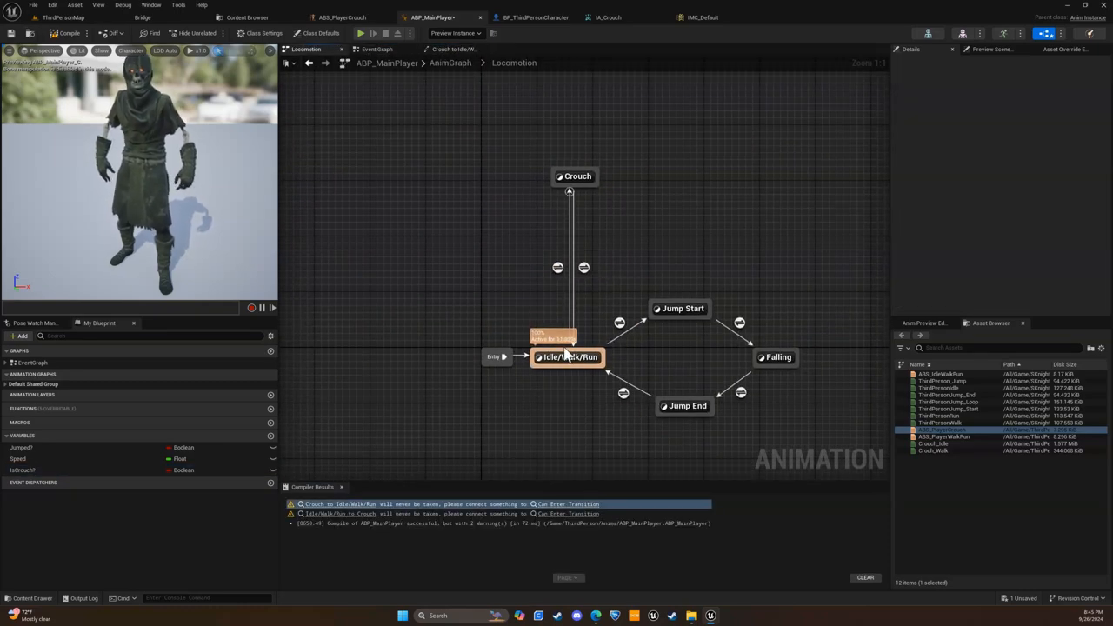
pyautogui.doubleClick(559, 267)
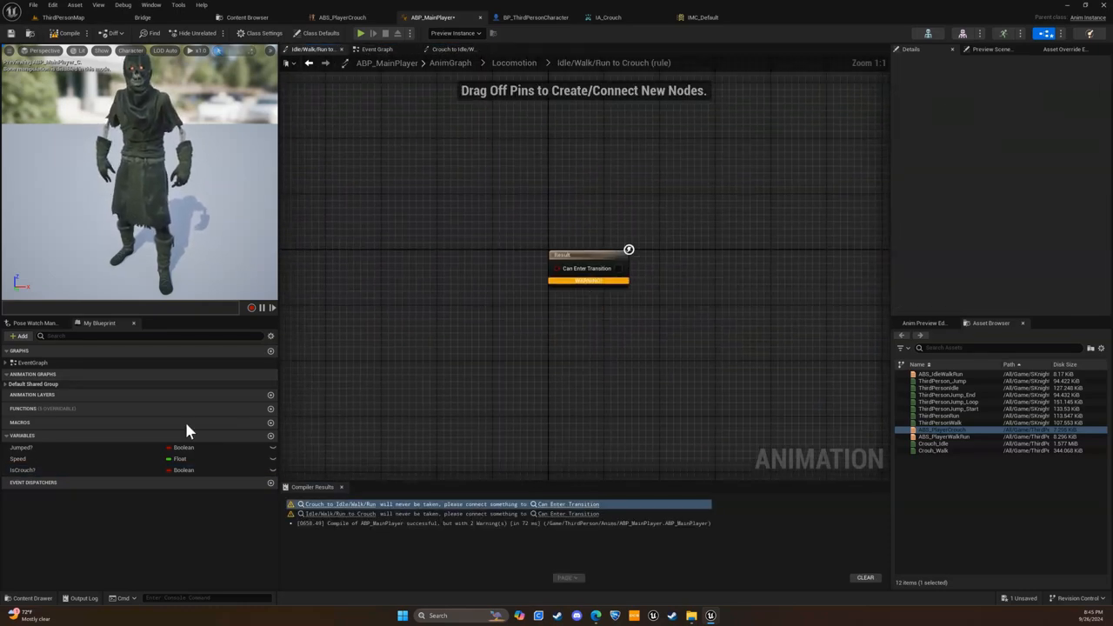
# - Widen the Crouch comment box in BP_ThirdPersonCharacter and create a Boolean variable named IsCrouch
pyautogui.click(536, 17)
pyautogui.moveTo(744, 224); pyautogui.dragTo(640, 257, button='right')
pyautogui.moveTo(641, 260); pyautogui.dragTo(912, 265)
pyautogui.moveTo(621, 215); pyautogui.dragTo(676, 217)
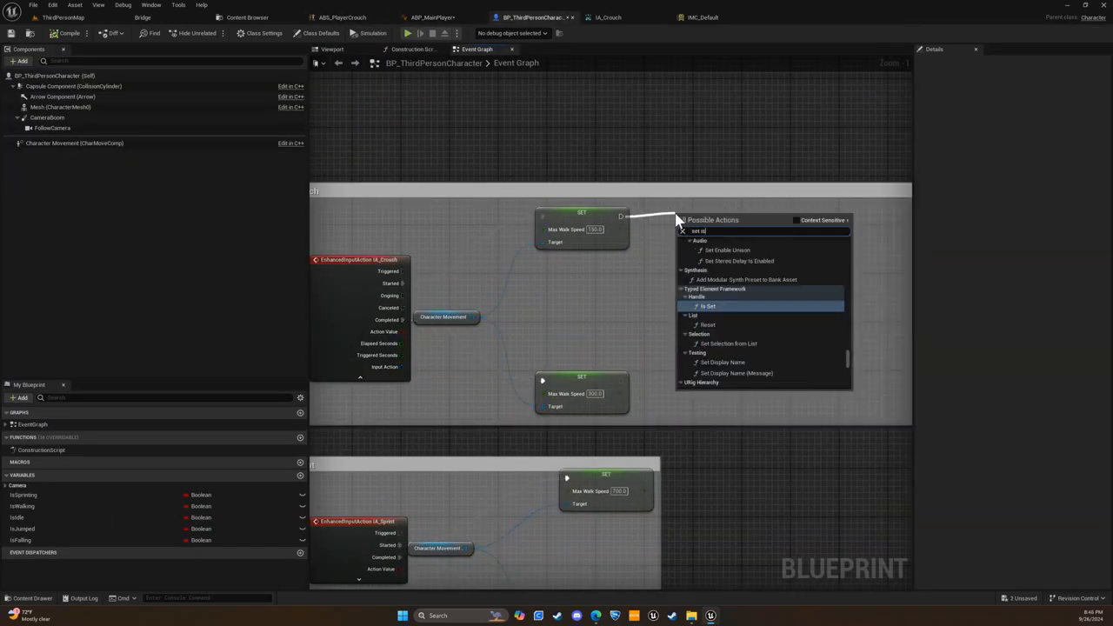
pyautogui.click(300, 475)
pyautogui.write('IsCrouch')
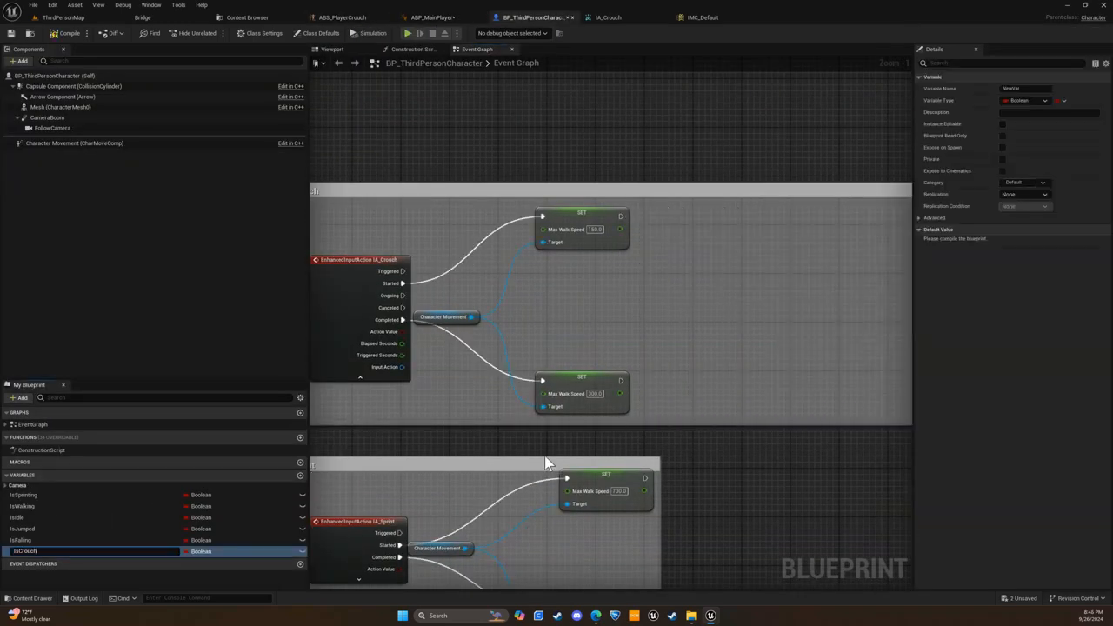
pyautogui.press('Return')
# - Add a checked Set IsCrouch node after the 150 speed node and an unchecked duplicate after the crouch event's 300 speed node
pyautogui.keyDown('alt'); pyautogui.moveTo(233, 553); pyautogui.dragTo(671, 209); pyautogui.keyUp('alt')
pyautogui.moveTo(677, 216); pyautogui.dragTo(621, 217)
pyautogui.hotkey('ctrl', 'd')
pyautogui.moveTo(772, 228); pyautogui.dragTo(733, 307)
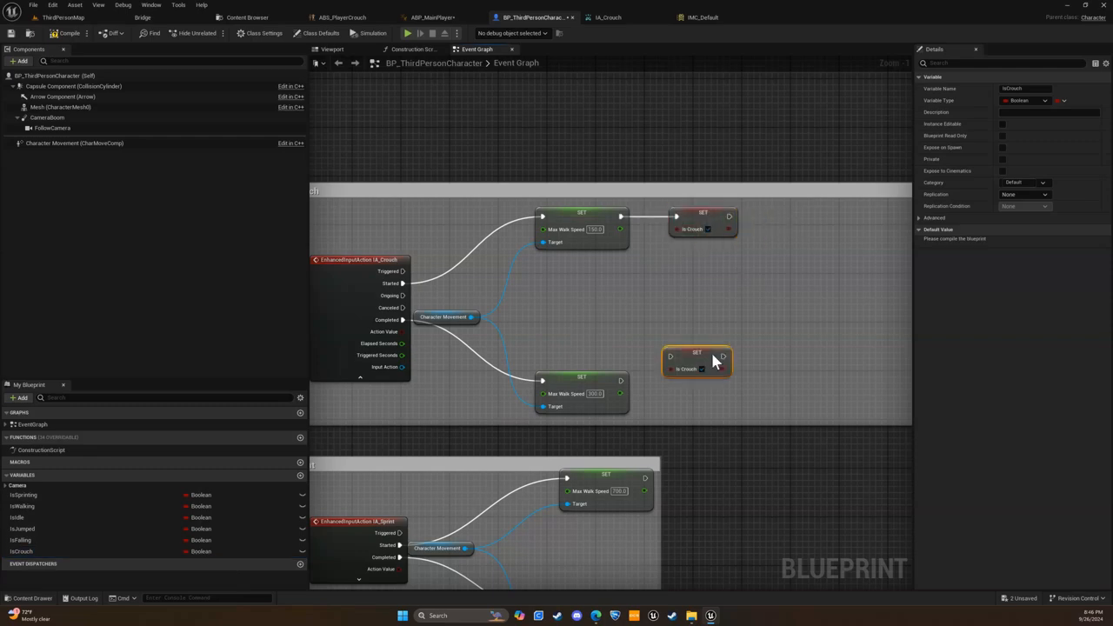
# - Add a Set IsCrouch? node after Set Jumped? in ABP_MainPlayer's event graph
pyautogui.click(432, 18)
pyautogui.click(377, 49)
pyautogui.moveTo(22, 470); pyautogui.dragTo(673, 257)
pyautogui.moveTo(681, 261); pyautogui.dragTo(619, 261)
pyautogui.moveTo(712, 266); pyautogui.dragTo(630, 308, button='right')
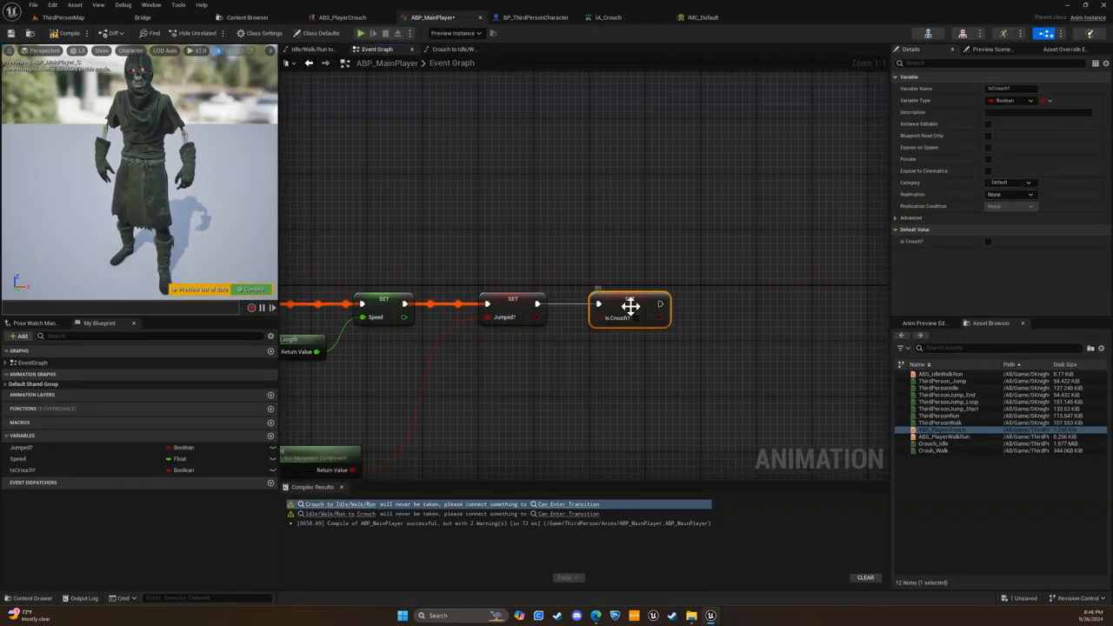
# - Detach the Set IsCrouch? node and add a Cast To BP_ThirdPersonCharacter node after Set Jumped?
pyautogui.keyDown('alt'); pyautogui.click(598, 306); pyautogui.keyUp('alt')
pyautogui.moveTo(625, 300); pyautogui.dragTo(729, 217)
pyautogui.write('cast to third')
pyautogui.moveTo(538, 304); pyautogui.dragTo(520, 374)
pyautogui.click(654, 345)
pyautogui.write('get player')
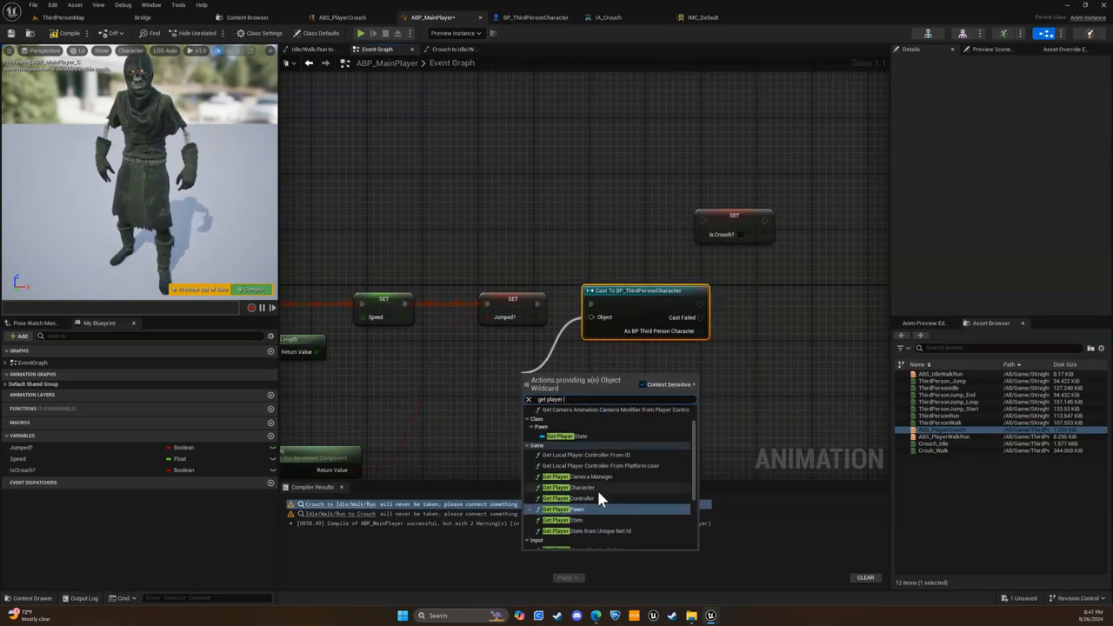
pyautogui.moveTo(537, 304); pyautogui.dragTo(591, 304)
# - Feed a Get Player Controller node into the cast's Object input and connect the cast's execution output to Set IsCrouch?
pyautogui.moveTo(593, 350); pyautogui.dragTo(650, 347, button='right')
pyautogui.write('get player')
pyautogui.moveTo(648, 314); pyautogui.dragTo(584, 380)
pyautogui.click(665, 440)
pyautogui.moveTo(714, 370); pyautogui.dragTo(571, 389, button='right')
pyautogui.moveTo(615, 319); pyautogui.dragTo(742, 313)
pyautogui.moveTo(614, 346); pyautogui.dragTo(639, 380)
pyautogui.write('get iscou')
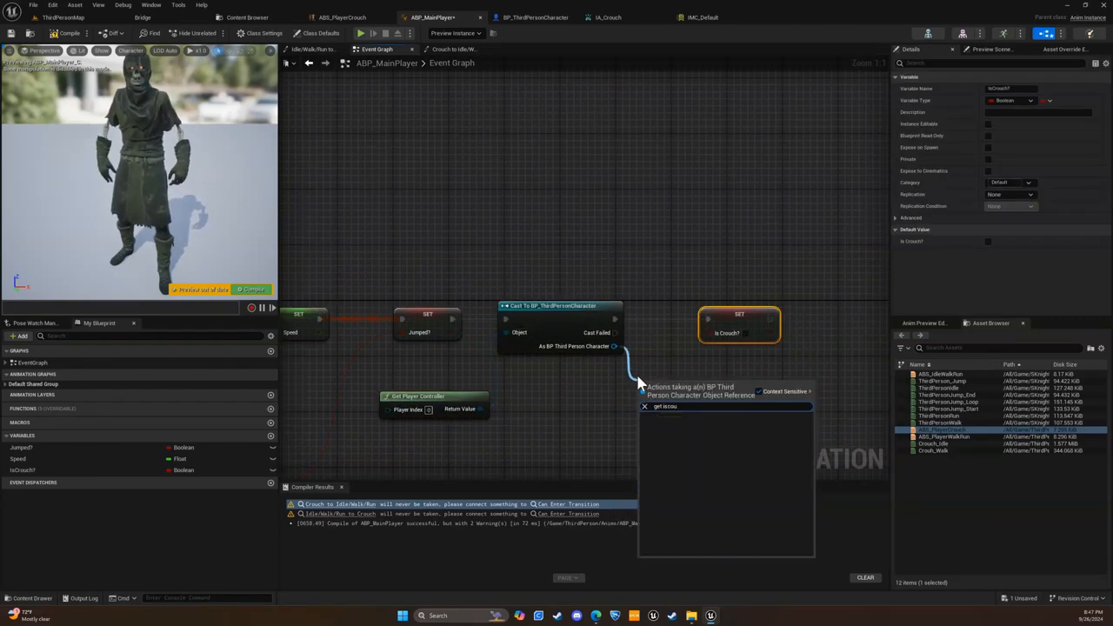
pyautogui.click(694, 434)
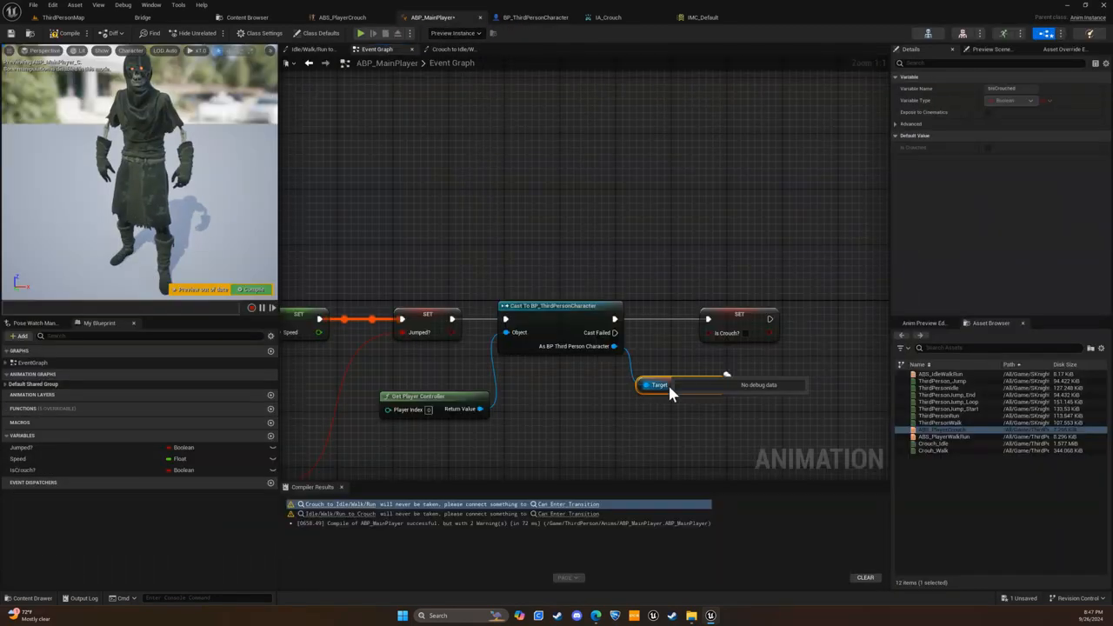
pyautogui.press('Delete')
# - Get IsCrouch from the cast character, feed it into Set IsCrouch? and compile the animation blueprint
pyautogui.moveTo(614, 346); pyautogui.dragTo(627, 366)
pyautogui.write('get iscrou')
pyautogui.click(683, 433)
pyautogui.moveTo(698, 377); pyautogui.dragTo(778, 312)
pyautogui.moveTo(666, 377); pyautogui.dragTo(713, 371)
pyautogui.moveTo(768, 318); pyautogui.dragTo(794, 323)
pyautogui.click(56, 35)
# - Replace the Get Player Controller node feeding the cast with a different Get Player node, and compile and save the blueprint
pyautogui.click(425, 398)
pyautogui.press('Delete')
pyautogui.write('get player')
pyautogui.moveTo(506, 333); pyautogui.dragTo(415, 382)
pyautogui.click(535, 455)
pyautogui.click(58, 35)
pyautogui.click(14, 35)
# - Use the IsCrouch? variable as the condition of the Idle/Walk/Run to Crouch transition rule
pyautogui.click(453, 50)
pyautogui.click(515, 63)
pyautogui.doubleClick(502, 242)
pyautogui.moveTo(33, 471); pyautogui.dragTo(403, 266)
pyautogui.click(431, 282)
# - Use NOT IsCrouch? as the condition of the Crouch to Idle/Walk/Run transition rule and compile
pyautogui.click(515, 63)
pyautogui.doubleClick(525, 240)
pyautogui.moveTo(33, 470); pyautogui.dragTo(562, 269)
pyautogui.click(487, 275)
pyautogui.write('not')
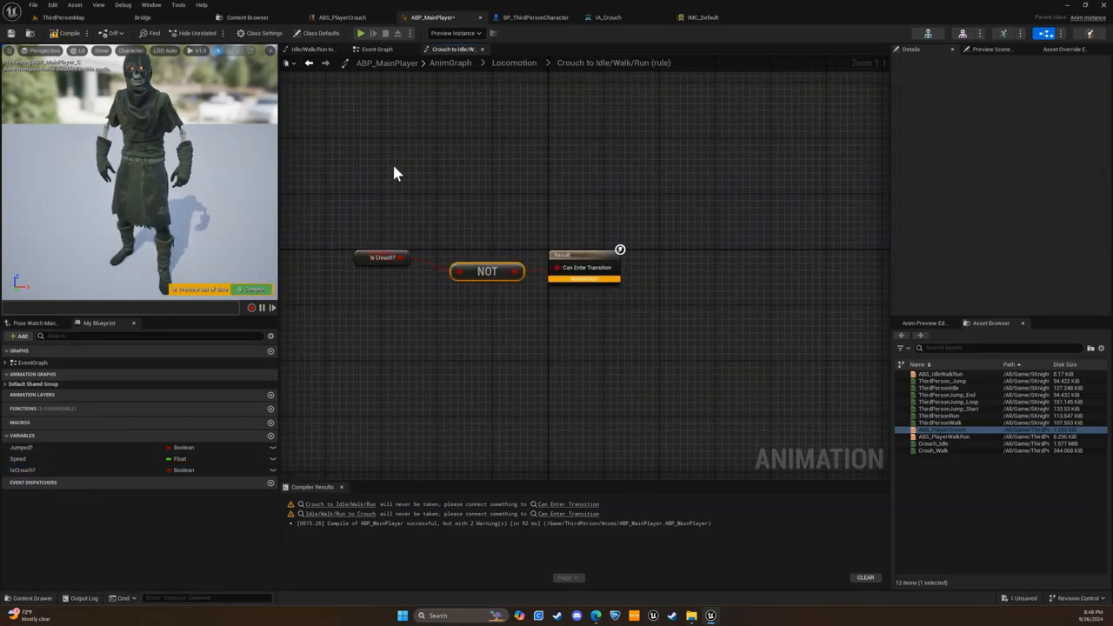
pyautogui.click(58, 35)
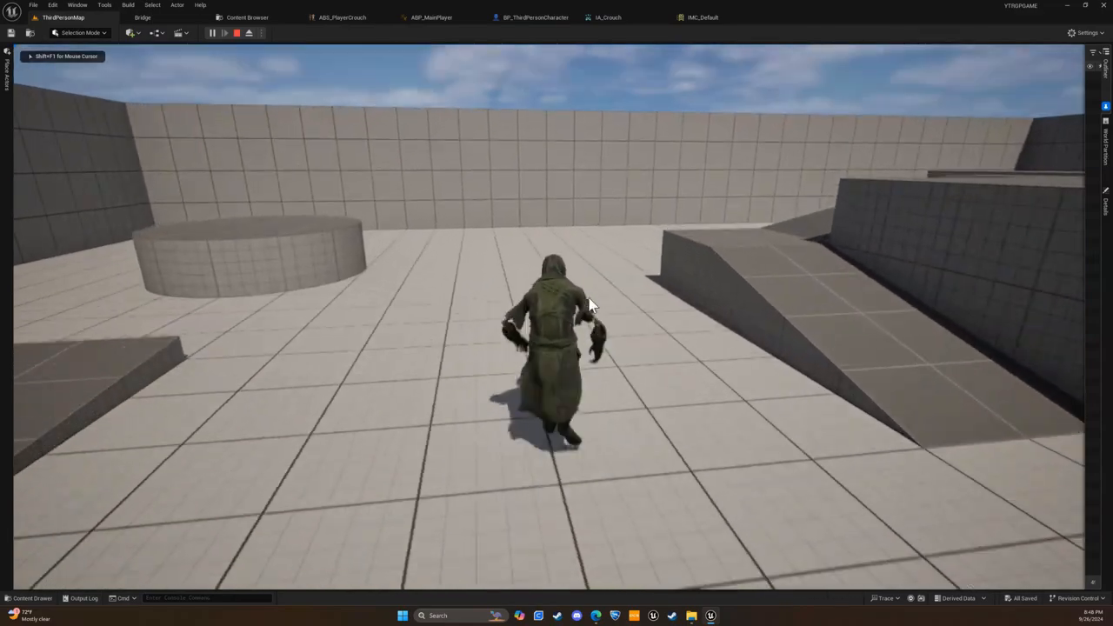
# - Play-test the level, crouching and standing up repeatedly while moving the character
pyautogui.press('c')
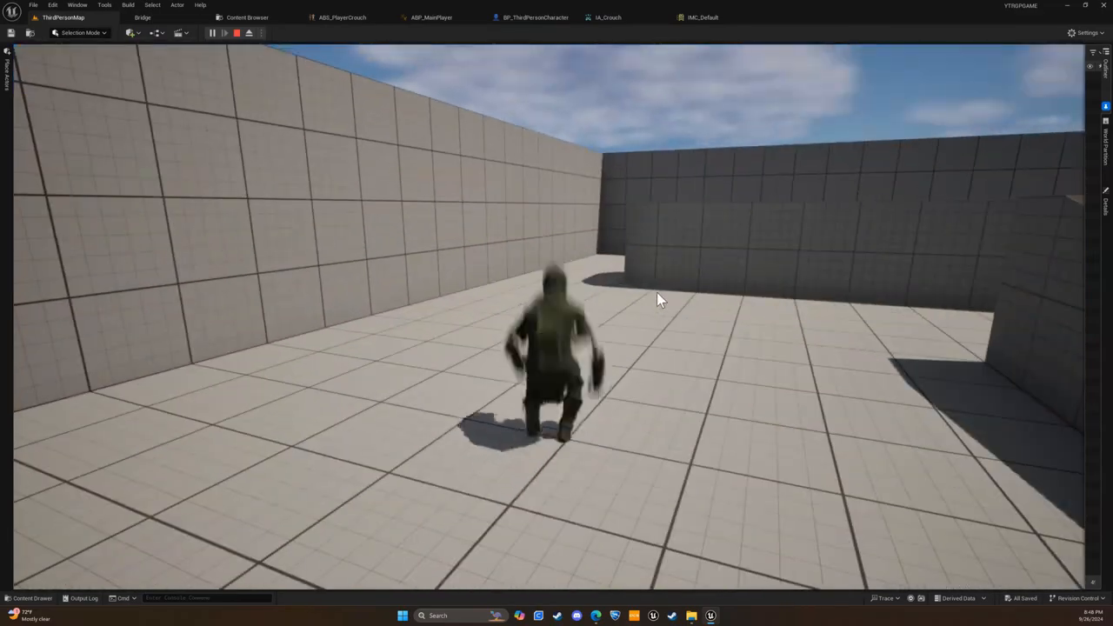
pyautogui.press('c')
pyautogui.press('c')
pyautogui.press('c')
pyautogui.press('c')
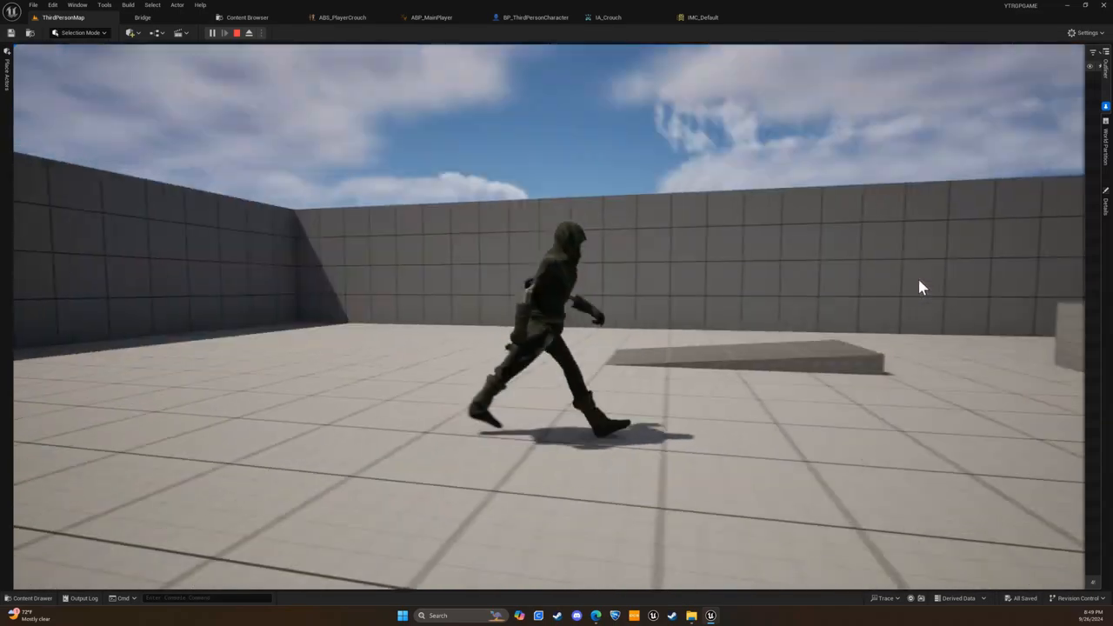
pyautogui.press('c')
pyautogui.press('c')
# - Set the crouch Max Walk Speed to 200 in BP_ThirdPersonCharacter, compile, and walk the character in a preview
pyautogui.click(432, 18)
pyautogui.click(534, 17)
pyautogui.write('200')
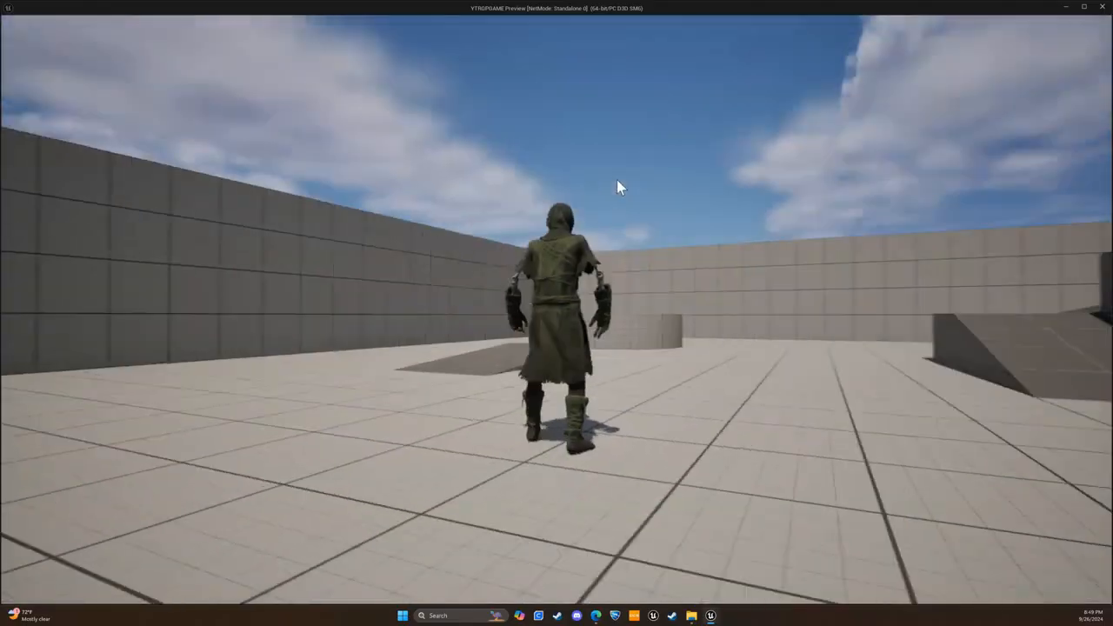
pyautogui.click(67, 34)
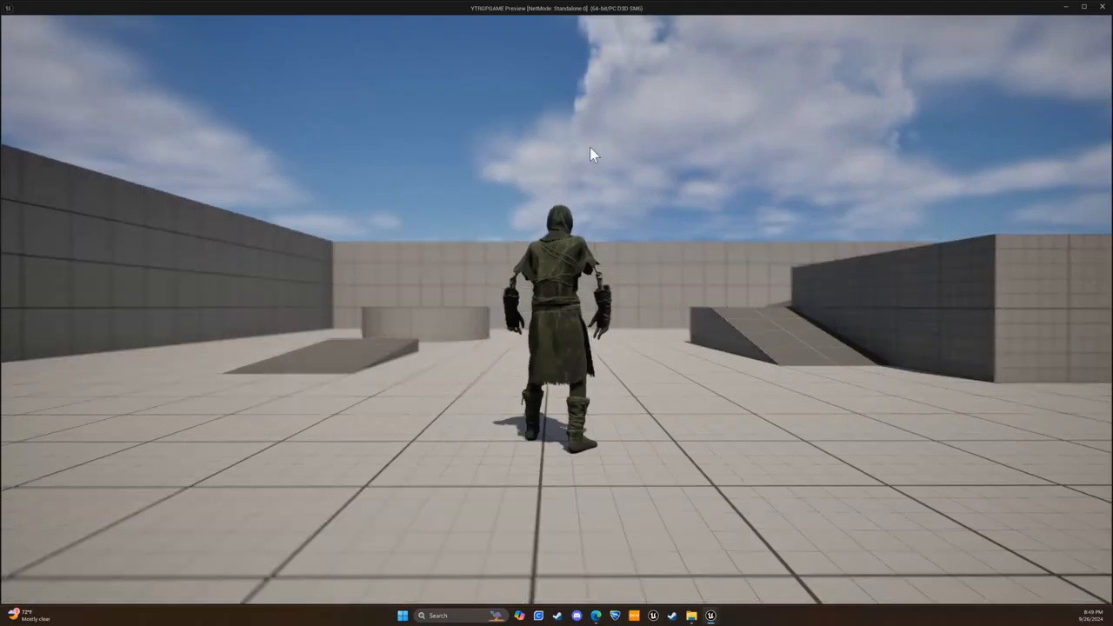
pyautogui.press('w')
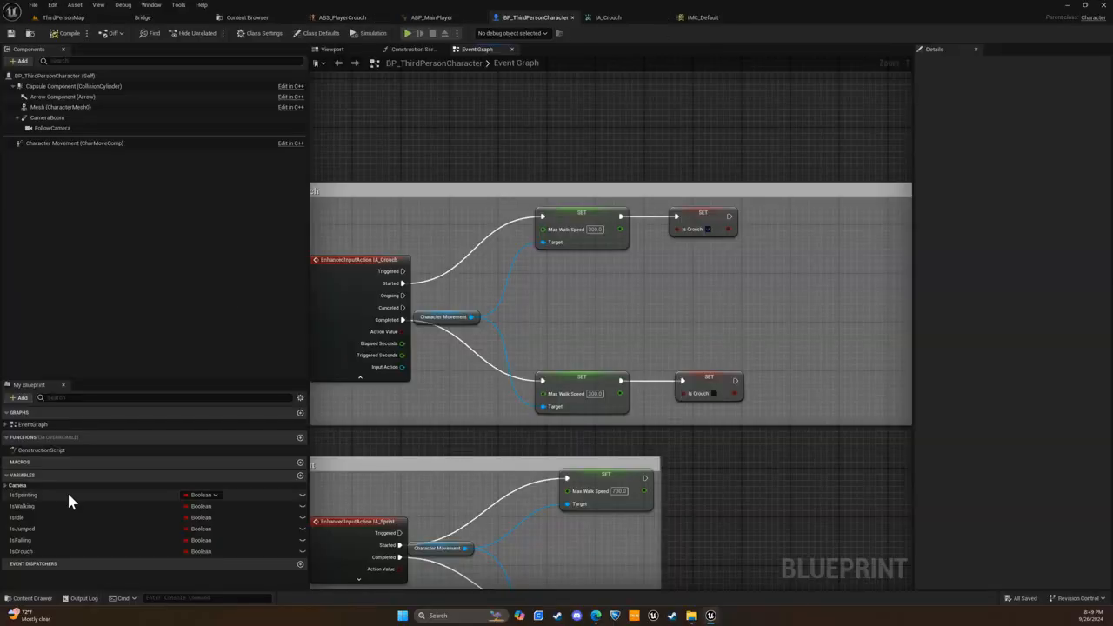
# - Open the Crouh_Walk animation and its Rate Scale for editing
pyautogui.hotkey('ctrl', 'space')
pyautogui.doubleClick(618, 369)
pyautogui.scroll(8, 467, 127)
pyautogui.scroll(-3, 481, 124)
pyautogui.click(44, 63)
pyautogui.write('sp')
pyautogui.press('BackSpace')
pyautogui.press('BackSpace')
pyautogui.click(102, 209)
pyautogui.click(104, 207)
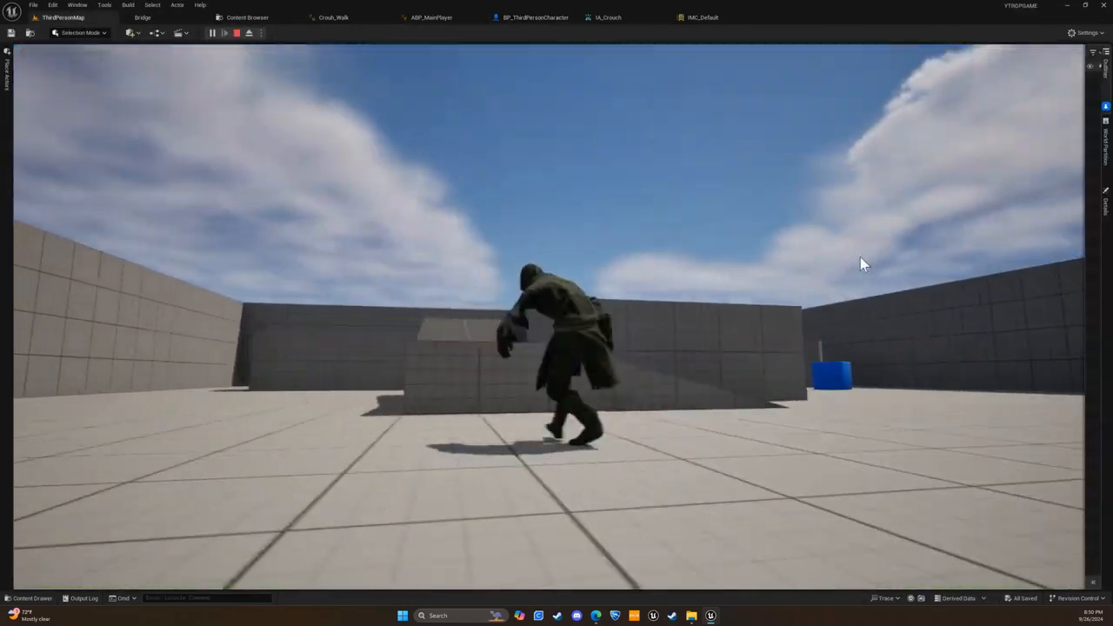
# - Add a Crouch call after the checked Set IsCrouch node in BP_ThirdPersonCharacter and widen the Sprint comment box
pyautogui.moveTo(526, 221); pyautogui.dragTo(599, 229)
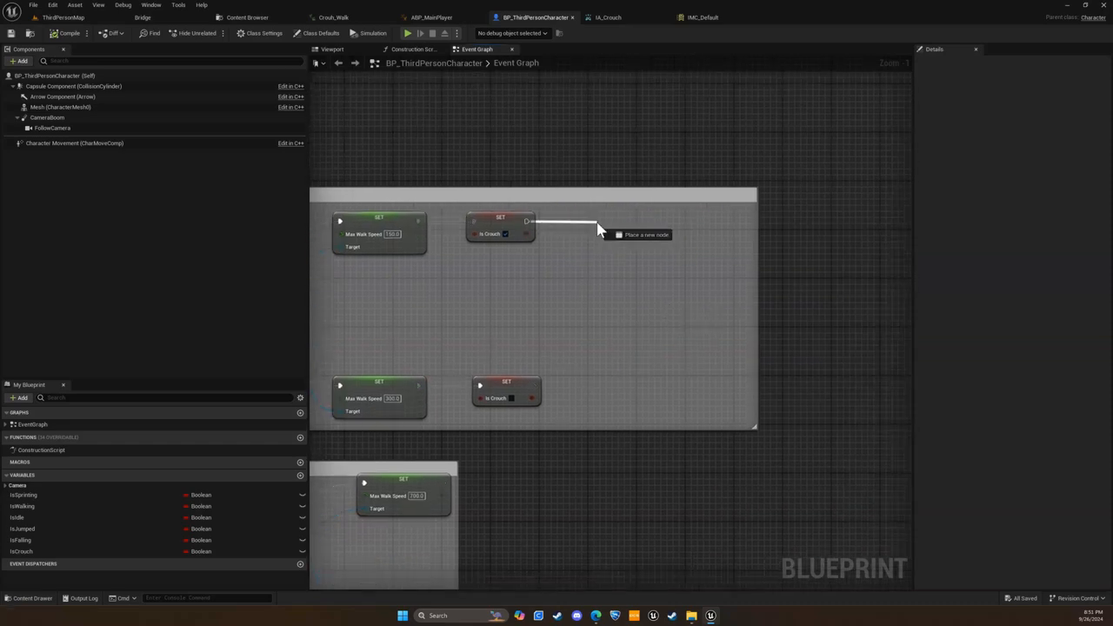
pyautogui.write('crouch')
pyautogui.press('Return')
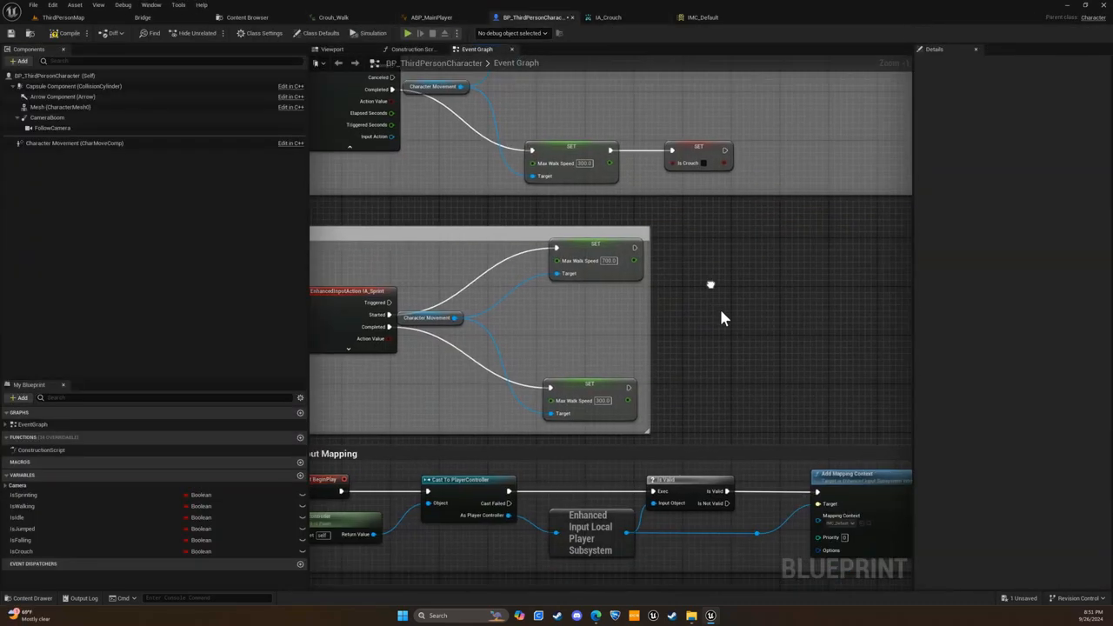
pyautogui.scroll(3, 719, 306)
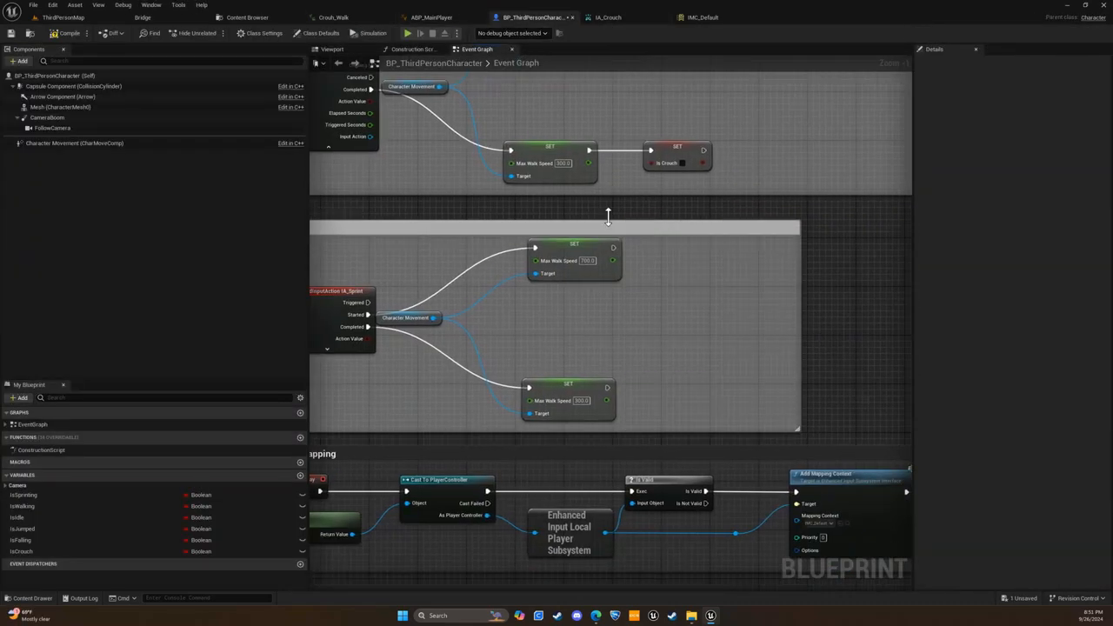
# - Add a checked Set IsSprinting node after the 700 Max Walk Speed node in Sprint and duplicate it for the 300 node
pyautogui.moveTo(758, 311); pyautogui.dragTo(761, 252, button='right')
pyautogui.moveTo(515, 336); pyautogui.dragTo(513, 574, button='right')
pyautogui.moveTo(491, 290); pyautogui.dragTo(453, 405, button='right')
pyautogui.moveTo(664, 198); pyautogui.dragTo(695, 200)
pyautogui.write('set sprint')
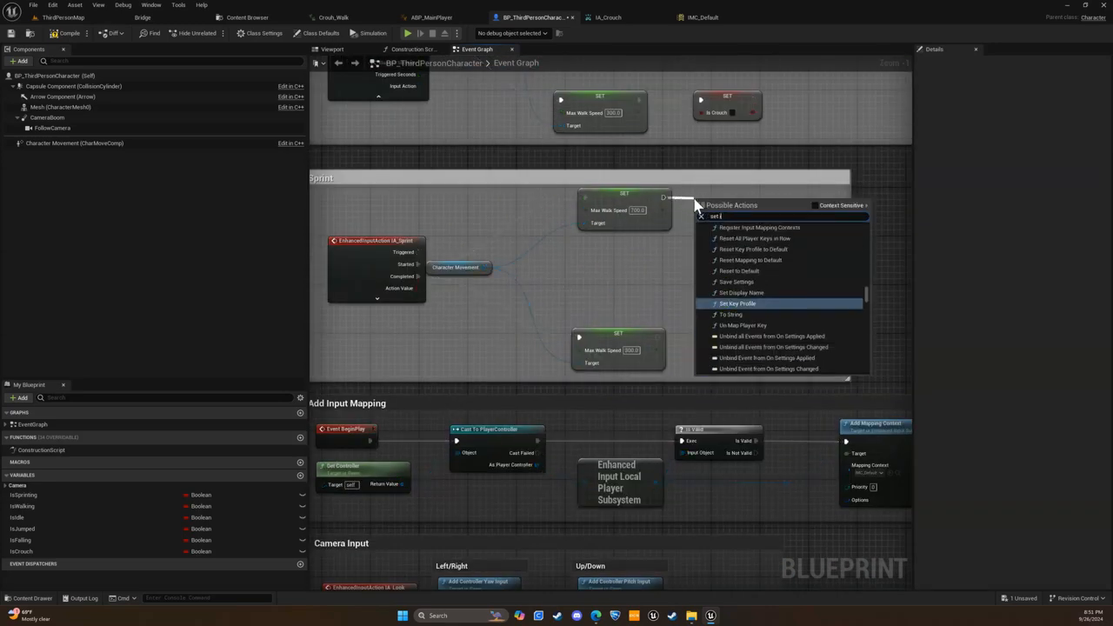
pyautogui.click(776, 245)
pyautogui.click(737, 210)
pyautogui.hotkey('ctrl', 'd')
pyautogui.click(712, 350)
# - Add an Event Tick node in the empty graph area above the Crouch comment box
pyautogui.moveTo(726, 260); pyautogui.dragTo(909, 588, button='right')
pyautogui.rightClick(541, 254)
pyautogui.write('event tick')
pyautogui.click(597, 299)
pyautogui.press('Delete')
pyautogui.rightClick(563, 264)
pyautogui.write('event tick')
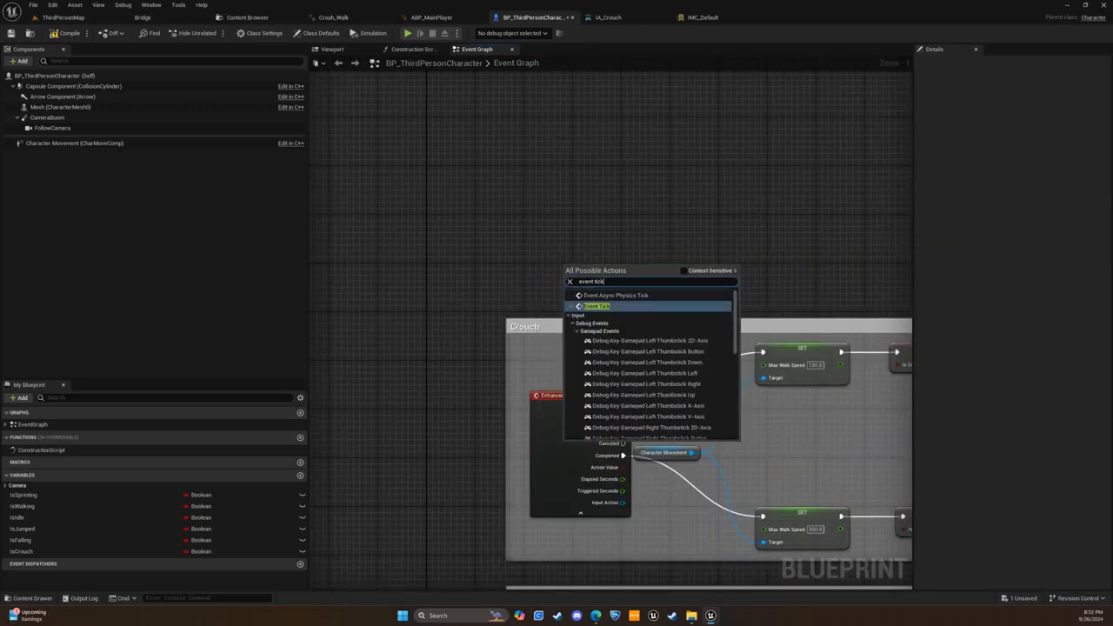
pyautogui.click(564, 229)
pyautogui.rightClick(564, 229)
pyautogui.write('event tick')
pyautogui.press('Return')
# - Connect Event Tick to a Branch node conditioned on the IsSprinting variable and straighten the connection
pyautogui.moveTo(590, 238); pyautogui.dragTo(486, 230, button='right')
pyautogui.moveTo(463, 220); pyautogui.dragTo(452, 125)
pyautogui.rightClick(461, 186)
pyautogui.moveTo(30, 496); pyautogui.dragTo(473, 134)
pyautogui.click(476, 217)
pyautogui.write('ber')
pyautogui.press('BackSpace')
pyautogui.press('BackSpace')
pyautogui.press('BackSpace')
pyautogui.write('branch')
pyautogui.press('Return')
pyautogui.moveTo(563, 122); pyautogui.dragTo(557, 122)
pyautogui.moveTo(417, 103); pyautogui.dragTo(572, 162)
pyautogui.press('q')
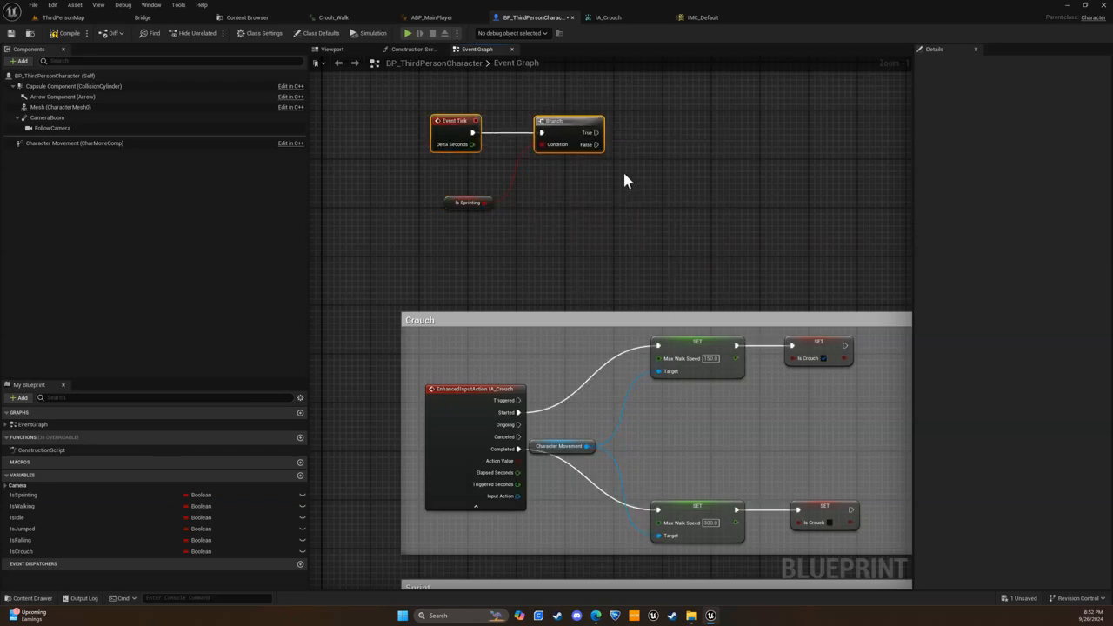
pyautogui.click(571, 163)
pyautogui.moveTo(571, 164); pyautogui.dragTo(518, 187, button='right')
pyautogui.moveTo(587, 101); pyautogui.dragTo(588, 101)
pyautogui.write('set max walk')
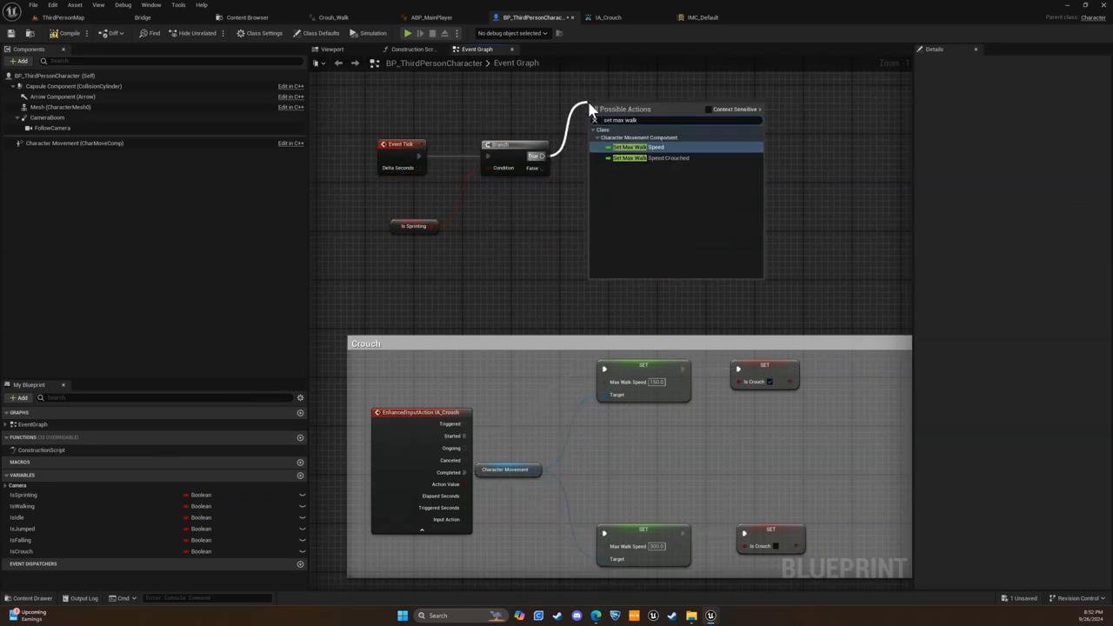
pyautogui.press('Return')
pyautogui.click(642, 120)
pyautogui.press('Delete')
# - Add a second Branch to the first Branch's True output and use IsCrouch as its condition
pyautogui.moveTo(701, 207); pyautogui.dragTo(685, 239, button='right')
pyautogui.moveTo(525, 186); pyautogui.dragTo(590, 133)
pyautogui.write('branch')
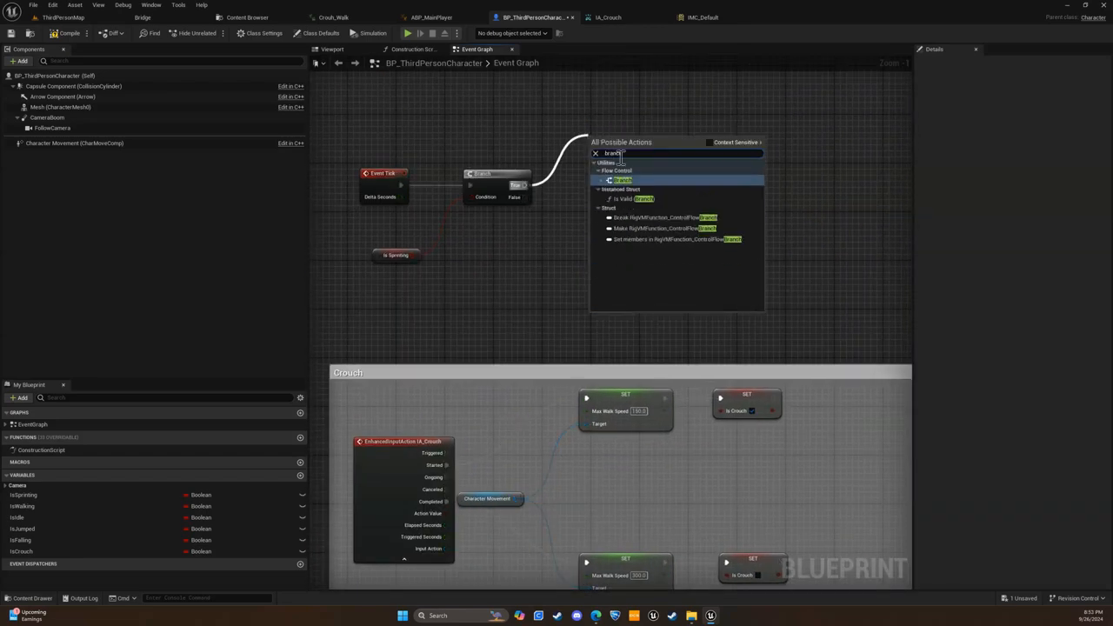
pyautogui.press('Return')
pyautogui.moveTo(21, 551); pyautogui.dragTo(492, 241)
pyautogui.click(581, 197)
# - Add a Set Max Walk Speed of 150 to the IsCrouch Branch's True output, targeting Character Movement
pyautogui.moveTo(601, 200); pyautogui.dragTo(578, 267, button='right')
pyautogui.moveTo(618, 209); pyautogui.dragTo(673, 157)
pyautogui.write('set max walk s')
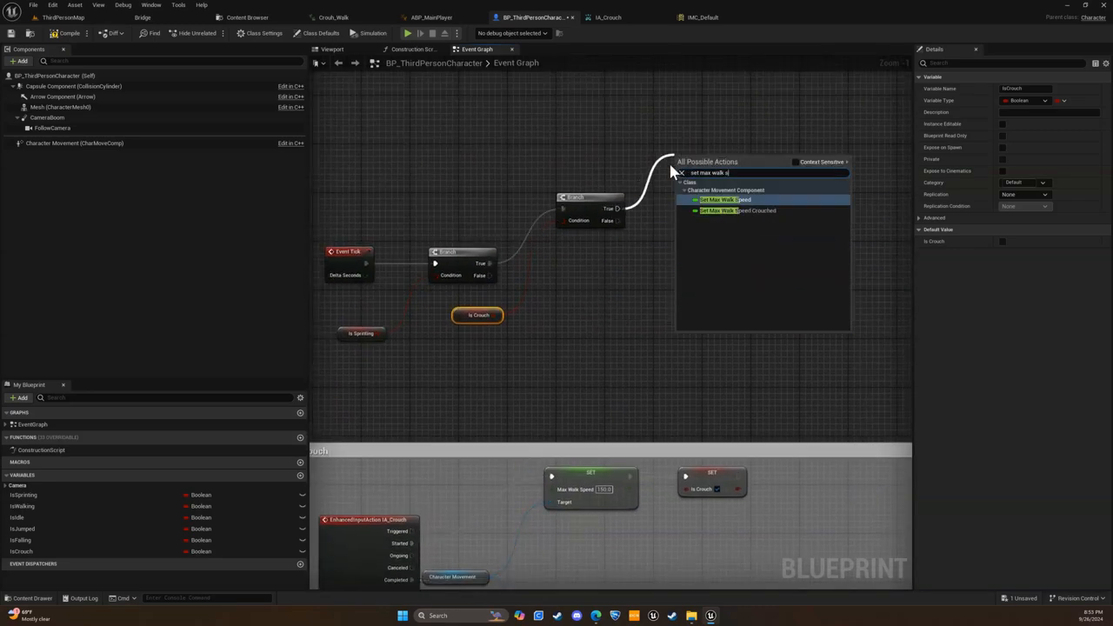
pyautogui.press('Return')
pyautogui.click(730, 173)
pyautogui.write('150')
pyautogui.moveTo(75, 144); pyautogui.dragTo(681, 186)
pyautogui.moveTo(559, 180); pyautogui.dragTo(562, 192)
pyautogui.keyDown('shift'); pyautogui.click(709, 160); pyautogui.keyUp('shift')
pyautogui.press('q')
pyautogui.click(794, 268)
# - Add a Set Max Walk Speed of 300 to the IsSprinting Branch's False output, targeting Character Movement
pyautogui.moveTo(738, 232); pyautogui.dragTo(778, 164, button='right')
pyautogui.moveTo(529, 209); pyautogui.dragTo(599, 268)
pyautogui.write('set max walk')
pyautogui.press('Return')
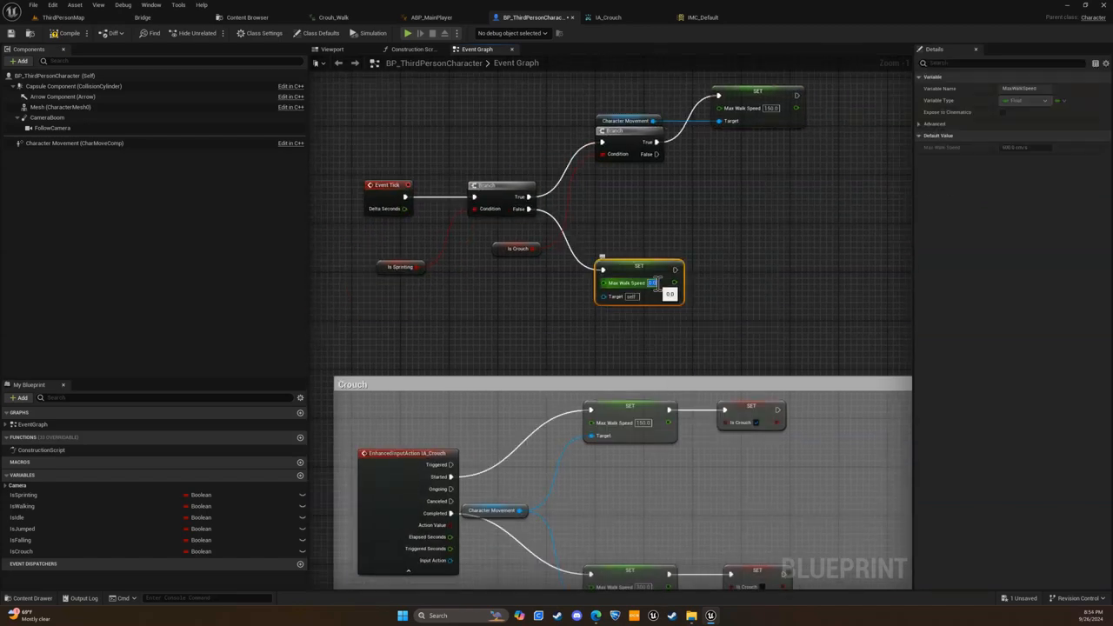
pyautogui.write('300')
pyautogui.moveTo(75, 143); pyautogui.dragTo(494, 287)
pyautogui.moveTo(552, 294); pyautogui.dragTo(604, 296)
pyautogui.keyDown('shift'); pyautogui.click(640, 268); pyautogui.keyUp('shift')
pyautogui.press('q')
pyautogui.click(701, 186)
# - Add a Set Max Walk Speed of 700 to the IsCrouch Branch's False output
pyautogui.moveTo(657, 155); pyautogui.dragTo(762, 201)
pyautogui.write('set max walk')
pyautogui.press('Return')
pyautogui.click(766, 223)
pyautogui.write('700')
pyautogui.press('Return')
# - Connect a Character Movement reference to the 700 speed node's Target and align the two nodes
pyautogui.moveTo(75, 144); pyautogui.dragTo(600, 209)
pyautogui.moveTo(653, 212); pyautogui.dragTo(727, 236)
pyautogui.keyDown('shift'); pyautogui.click(759, 207); pyautogui.keyUp('shift')
pyautogui.press('q')
pyautogui.click(797, 292)
pyautogui.moveTo(757, 188); pyautogui.dragTo(756, 209)
pyautogui.moveTo(600, 216); pyautogui.dragTo(599, 228)
pyautogui.keyDown('shift'); pyautogui.click(748, 218); pyautogui.keyUp('shift')
pyautogui.press('q')
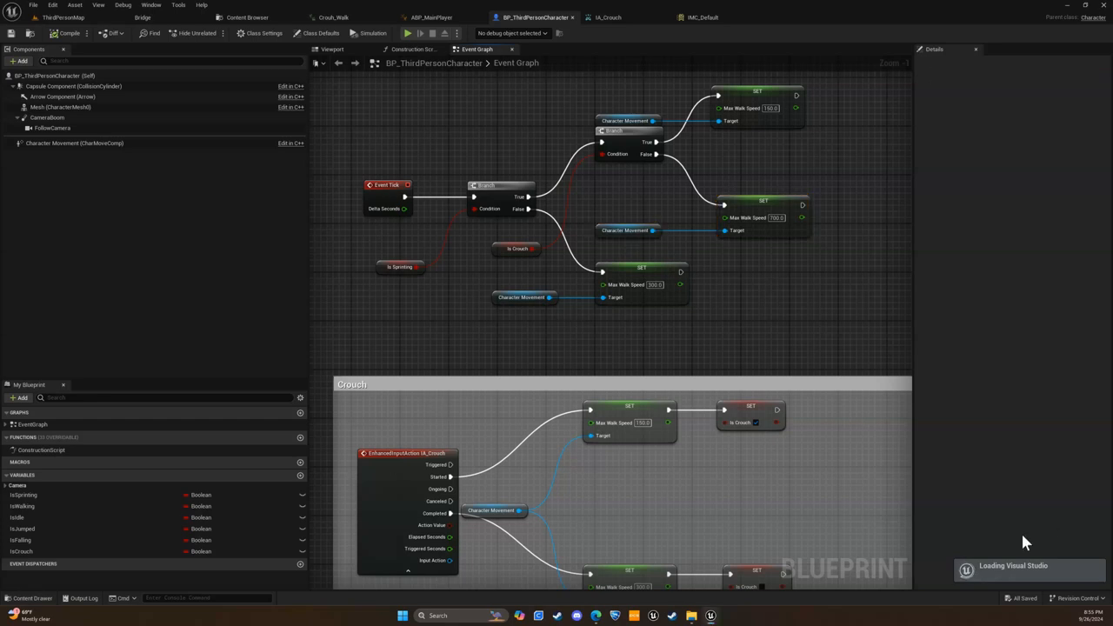
# - Play-test the character's crouched movement in a preview and end the session
pyautogui.moveTo(560, 229); pyautogui.dragTo(606, 274, button='right')
pyautogui.click(408, 33)
pyautogui.press('w')
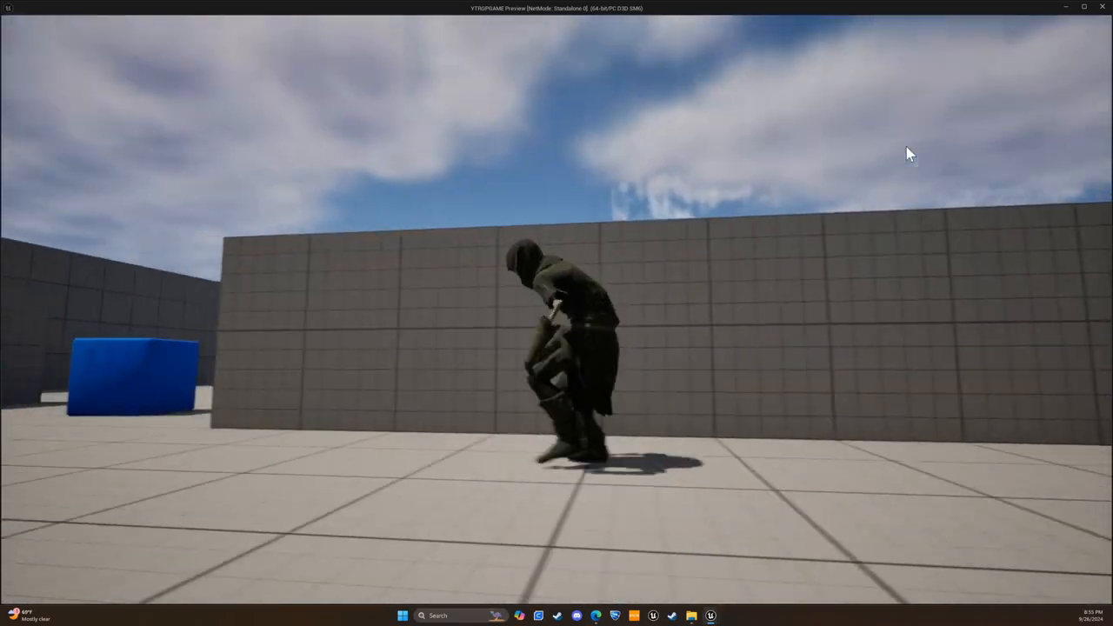
pyautogui.press('Escape')
# - Wrap the Event Tick speed-check nodes in a comment box titled "Check if Sprinting"
pyautogui.moveTo(678, 207); pyautogui.dragTo(689, 330, button='right')
pyautogui.press('c')
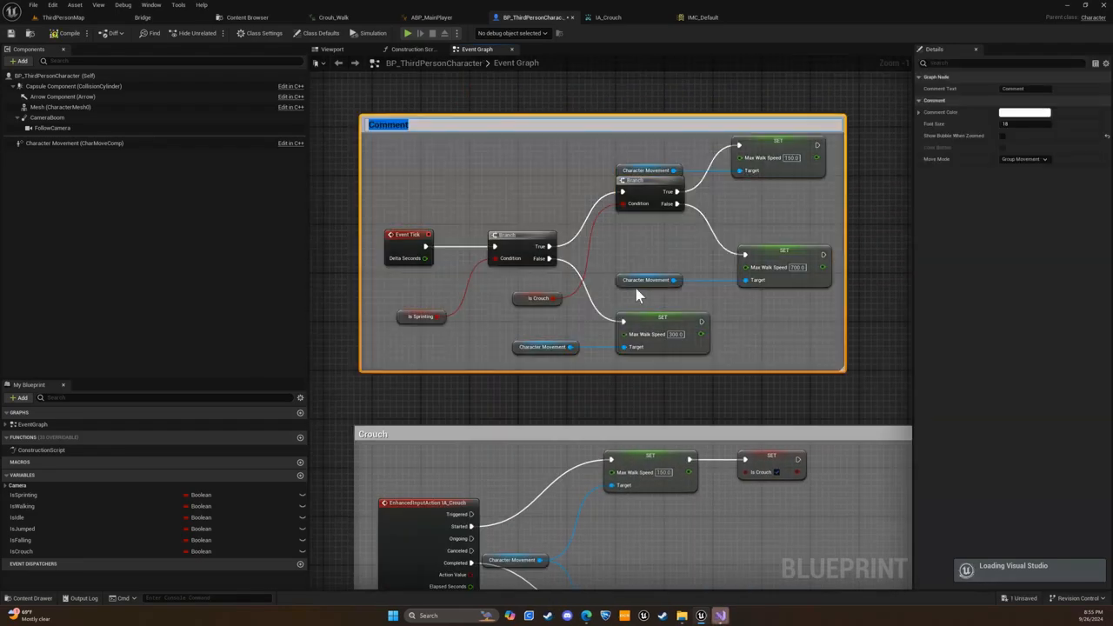
pyautogui.doubleClick(399, 124)
pyautogui.write('Check if Sprinting')
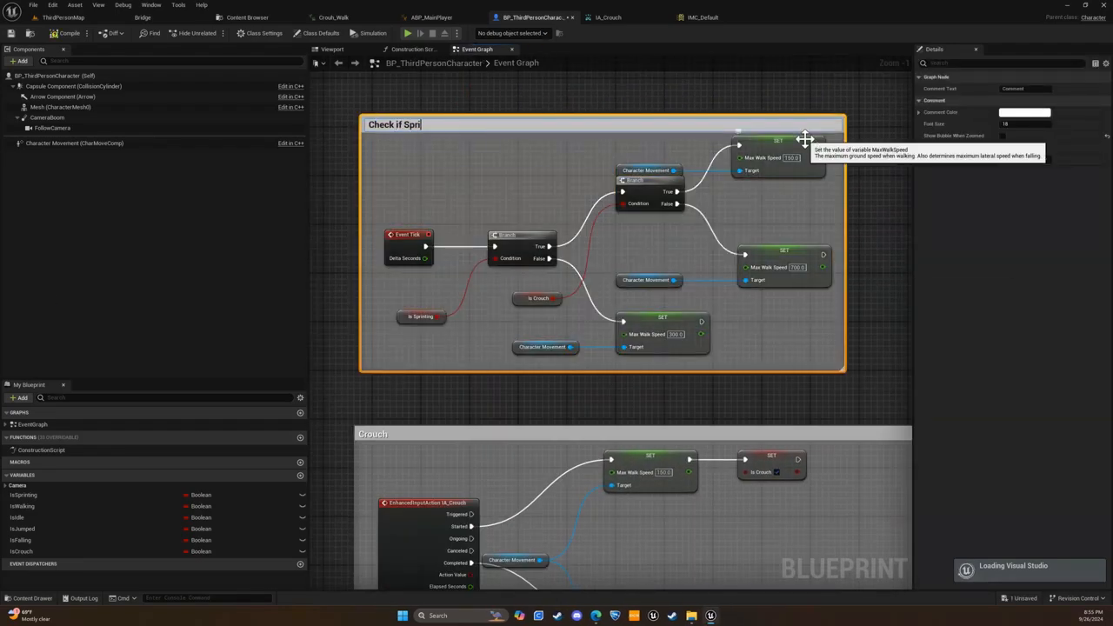
pyautogui.click(832, 106)
pyautogui.moveTo(552, 123); pyautogui.dragTo(545, 125)
pyautogui.click(544, 158)
# - Review the Event Graph, return to the ThirdPersonMap level and start a play test
pyautogui.scroll(-11, 841, 224)
pyautogui.scroll(7, 872, 321)
pyautogui.moveTo(874, 335); pyautogui.dragTo(755, 585, button='right')
pyautogui.scroll(5, 550, 169)
pyautogui.moveTo(602, 419); pyautogui.dragTo(718, 417, button='right')
pyautogui.click(73, 18)
pyautogui.click(213, 33)
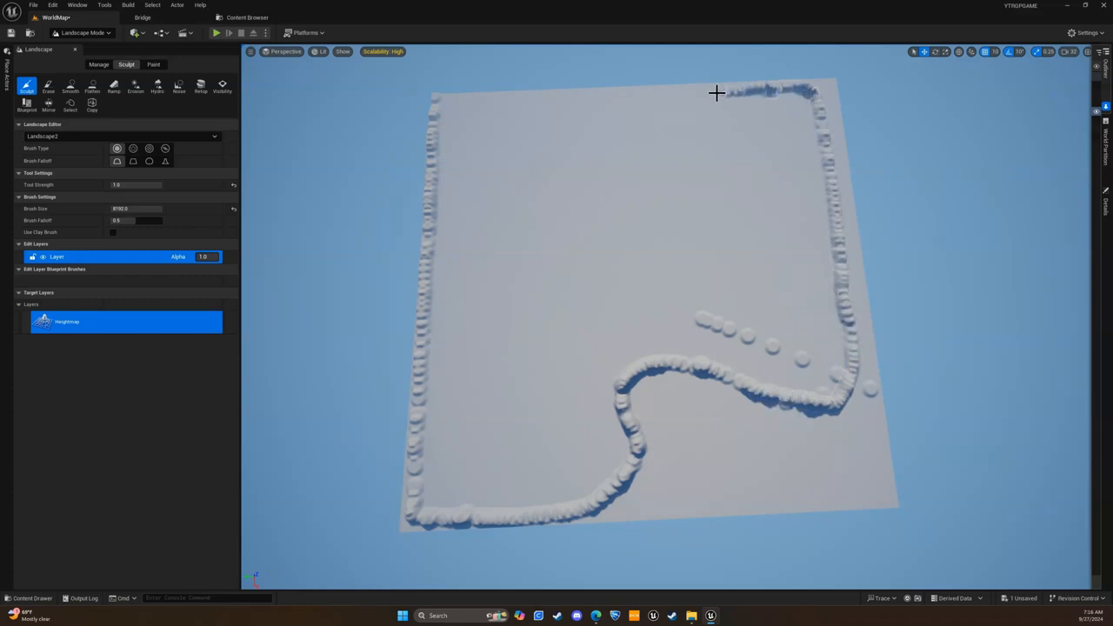
# - Shape the Landscape2 terrain in WorldMap with the Flatten and Sculpt tools at brush size 8192
pyautogui.click(92, 86)
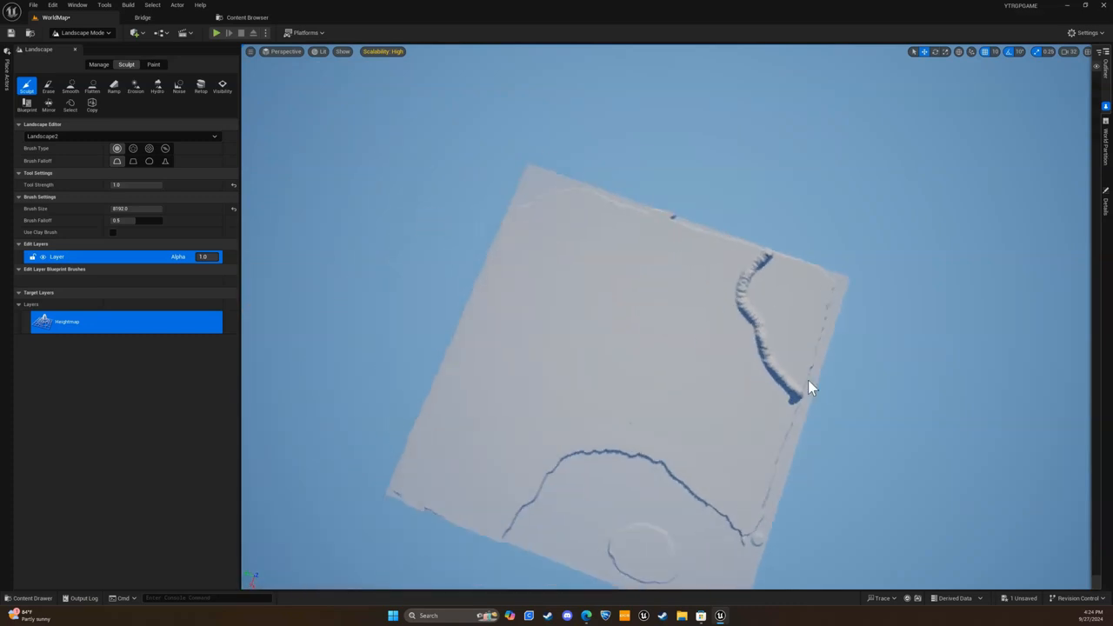
pyautogui.moveTo(599, 546); pyautogui.dragTo(586, 453)
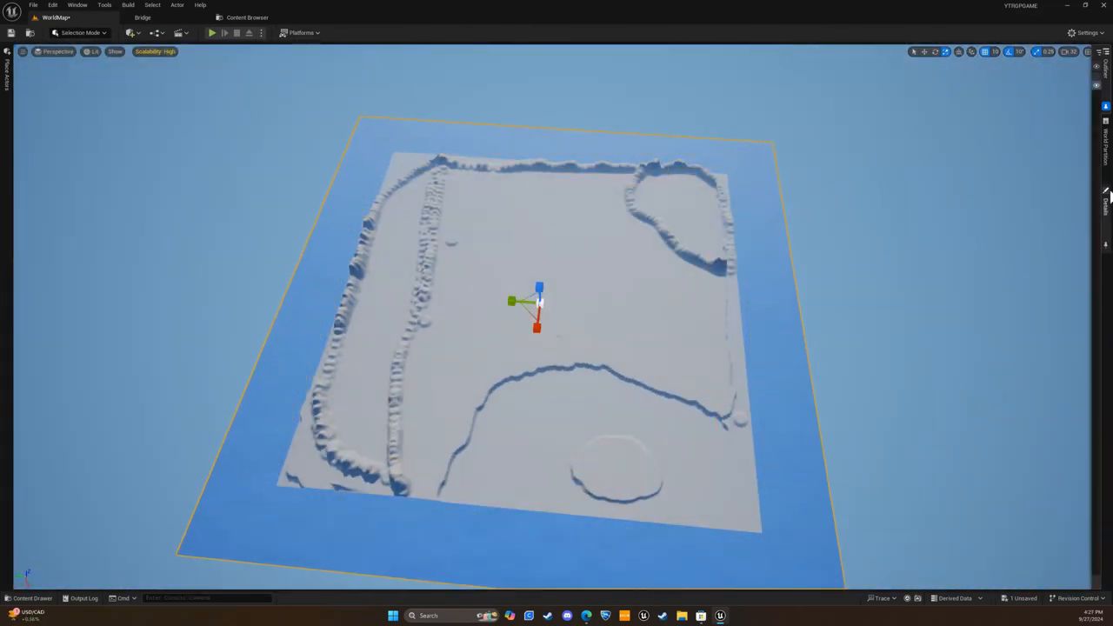
pyautogui.click(1107, 143)
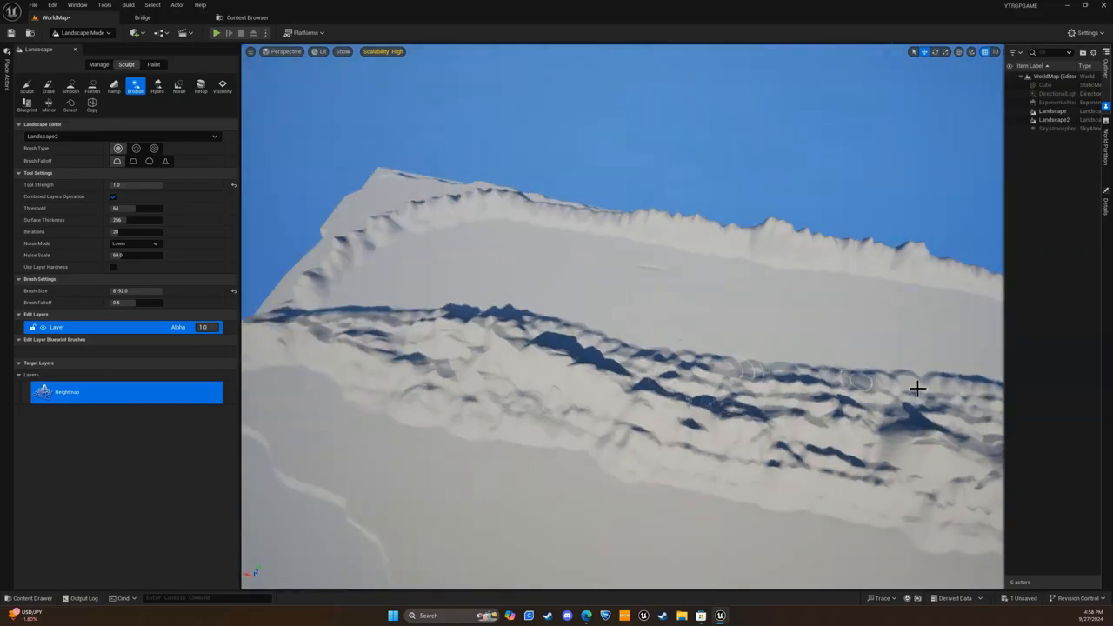
# - Play-test WorldMap by running the character across the sculpted plains, hills and valley
pyautogui.click(216, 32)
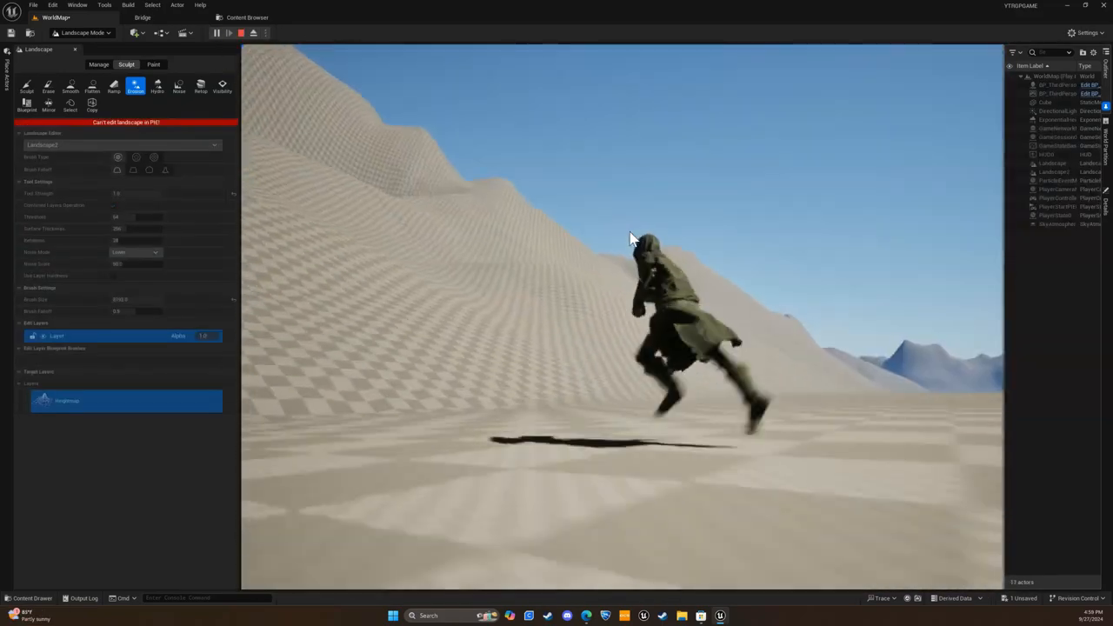
pyautogui.press('w')
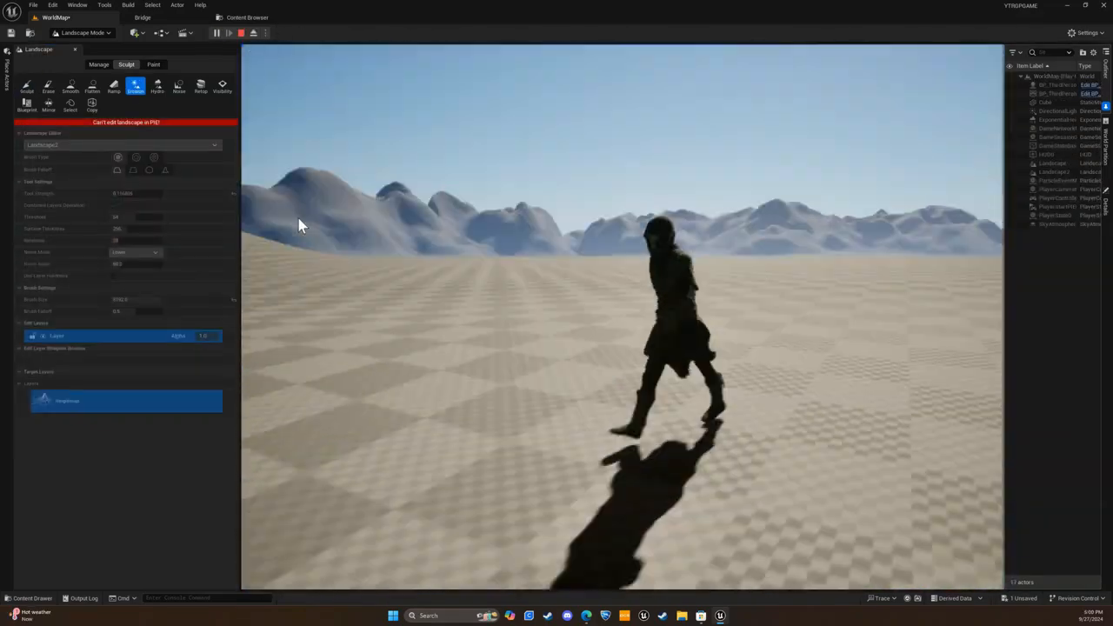
pyautogui.press('w')
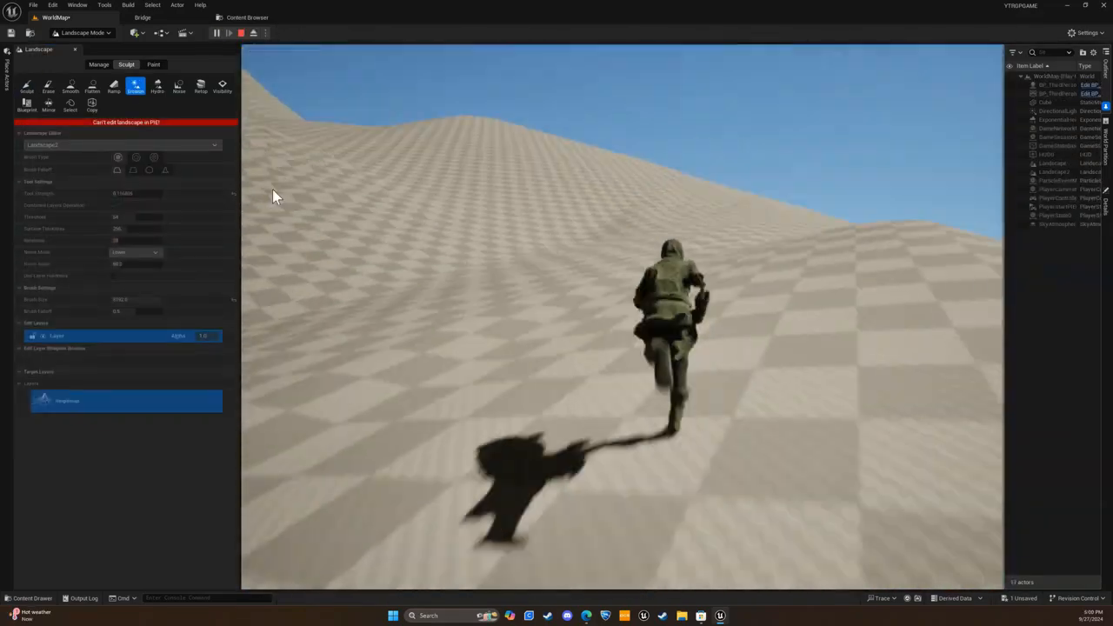
pyautogui.press('w')
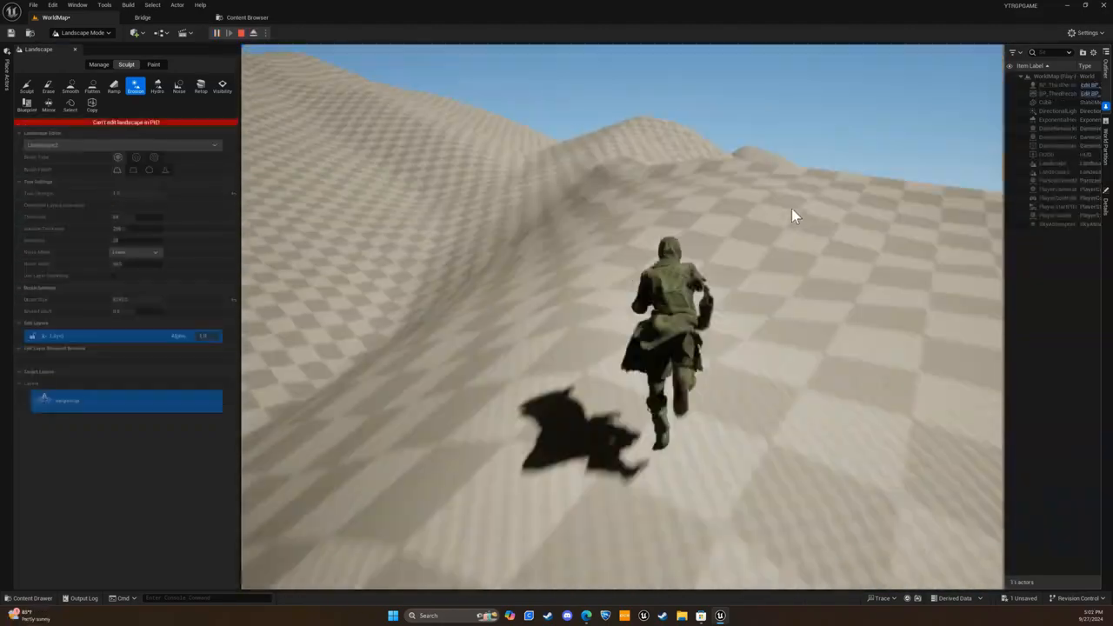
pyautogui.press('w')
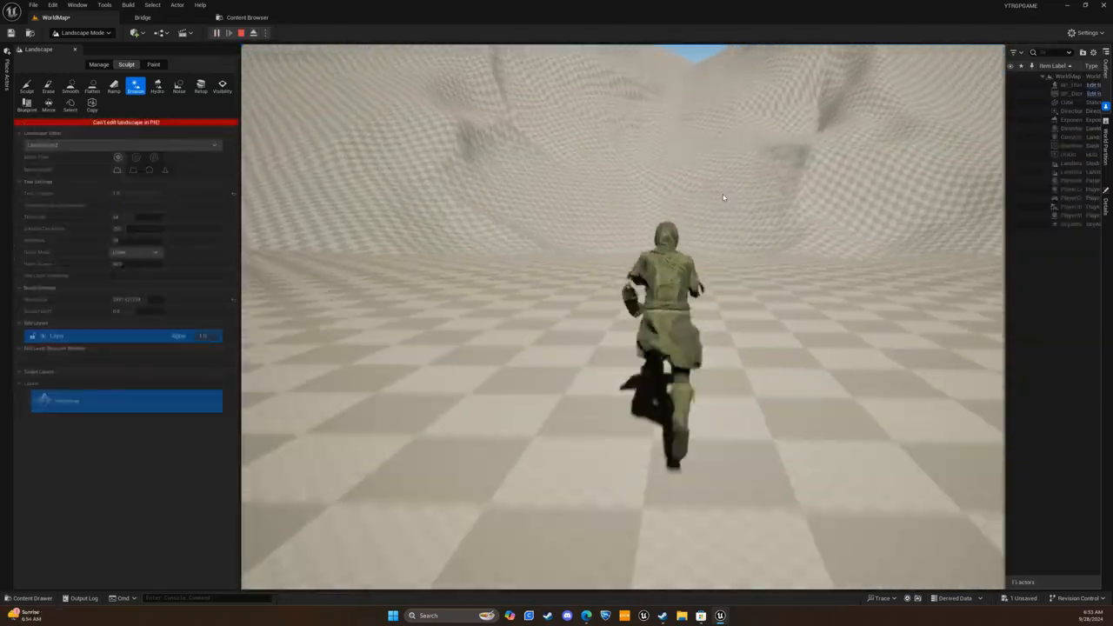
pyautogui.press('w')
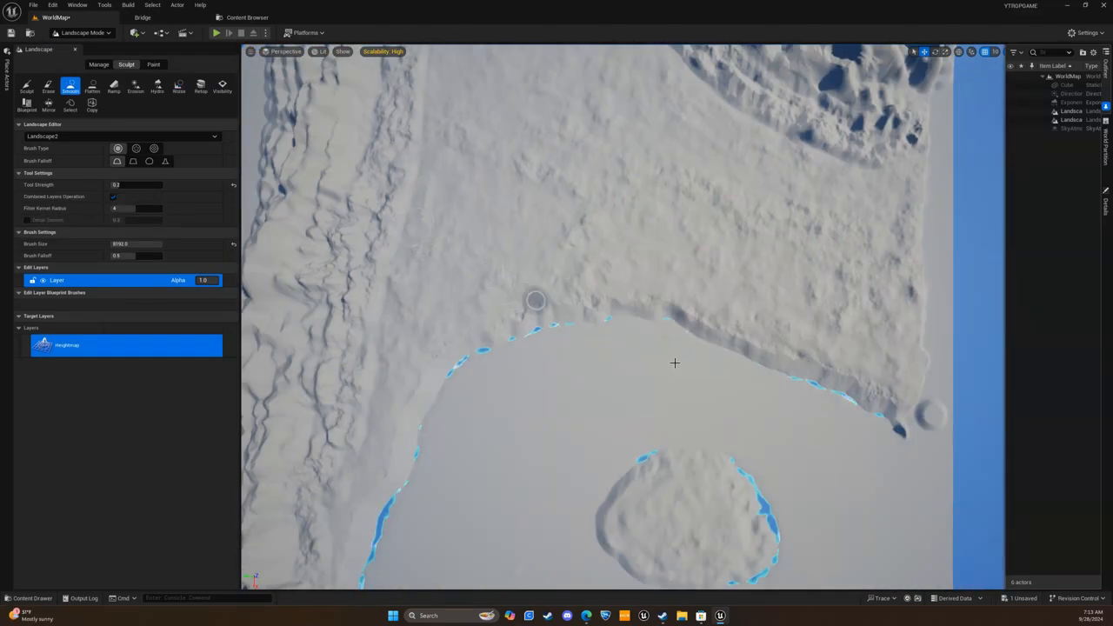
# - Switch from smoothing to the Flatten tool and lower its slider setting for work along the coast
pyautogui.moveTo(747, 173)
pyautogui.mouseDown(button='right')
pyautogui.moveTo(568, 207)
pyautogui.moveTo(644, 381)
pyautogui.mouseUp(button='right')
pyautogui.moveTo(528, 232); pyautogui.dragTo(661, 348, button='right')
pyautogui.click(71, 86)
pyautogui.click(92, 86)
pyautogui.moveTo(151, 196); pyautogui.dragTo(133, 197)
pyautogui.moveTo(709, 389); pyautogui.dragTo(648, 322, button='right')
pyautogui.moveTo(133, 197); pyautogui.dragTo(125, 196)
pyautogui.moveTo(470, 220)
pyautogui.mouseDown(button='right')
pyautogui.moveTo(360, 321)
pyautogui.moveTo(530, 348)
pyautogui.moveTo(621, 410)
pyautogui.moveTo(660, 417)
pyautogui.moveTo(552, 296)
pyautogui.moveTo(596, 400)
pyautogui.mouseUp(button='right')
# - Roughen the coastal terrain with the Noise tool and carve into the shoreline with the Erase tool
pyautogui.click(179, 86)
pyautogui.moveTo(596, 401); pyautogui.dragTo(531, 173)
pyautogui.moveTo(487, 139)
pyautogui.mouseDown(button='right')
pyautogui.moveTo(683, 348)
pyautogui.moveTo(827, 275)
pyautogui.moveTo(557, 305)
pyautogui.mouseUp(button='right')
pyautogui.click(49, 86)
pyautogui.moveTo(553, 304); pyautogui.dragTo(607, 263)
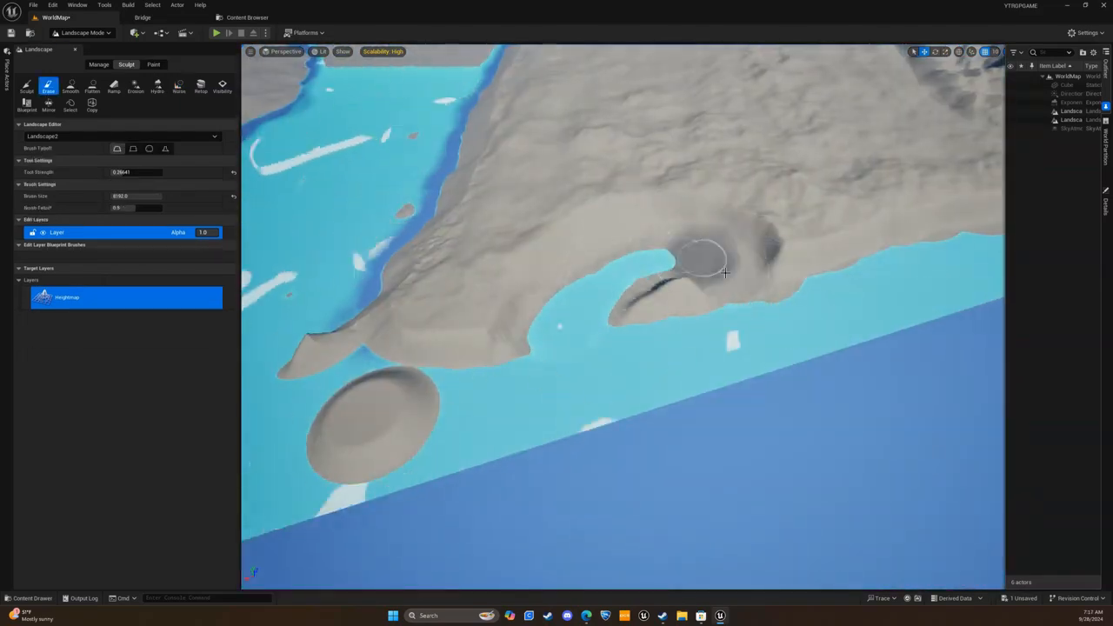
pyautogui.moveTo(757, 243); pyautogui.dragTo(804, 295)
# - Raise the Erosion tool's strength, erode the coastal terrain and return to the Erase tool
pyautogui.click(135, 86)
pyautogui.moveTo(124, 184); pyautogui.dragTo(162, 184)
pyautogui.moveTo(522, 296); pyautogui.dragTo(611, 199)
pyautogui.moveTo(611, 200)
pyautogui.mouseDown(button='right')
pyautogui.moveTo(982, 154)
pyautogui.moveTo(640, 325)
pyautogui.moveTo(535, 337)
pyautogui.mouseUp(button='right')
pyautogui.click(48, 86)
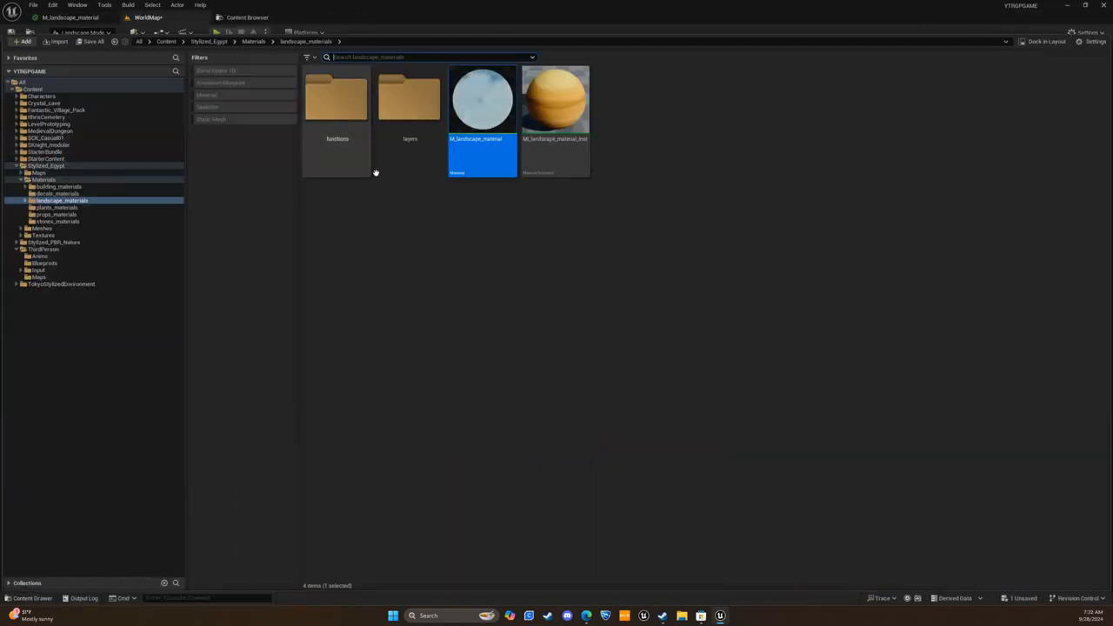
# - Open the M_Landscape material from the Terrain folder of Stylized_PBR_Nature
pyautogui.click(74, 306)
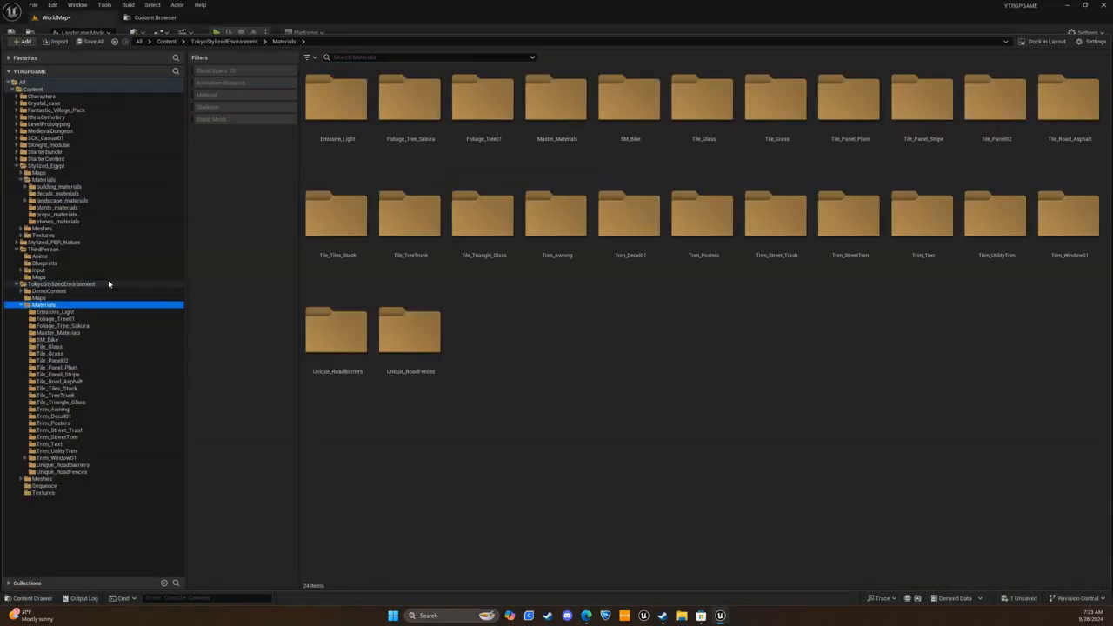
pyautogui.click(40, 277)
pyautogui.click(17, 242)
pyautogui.click(49, 271)
pyautogui.doubleClick(345, 159)
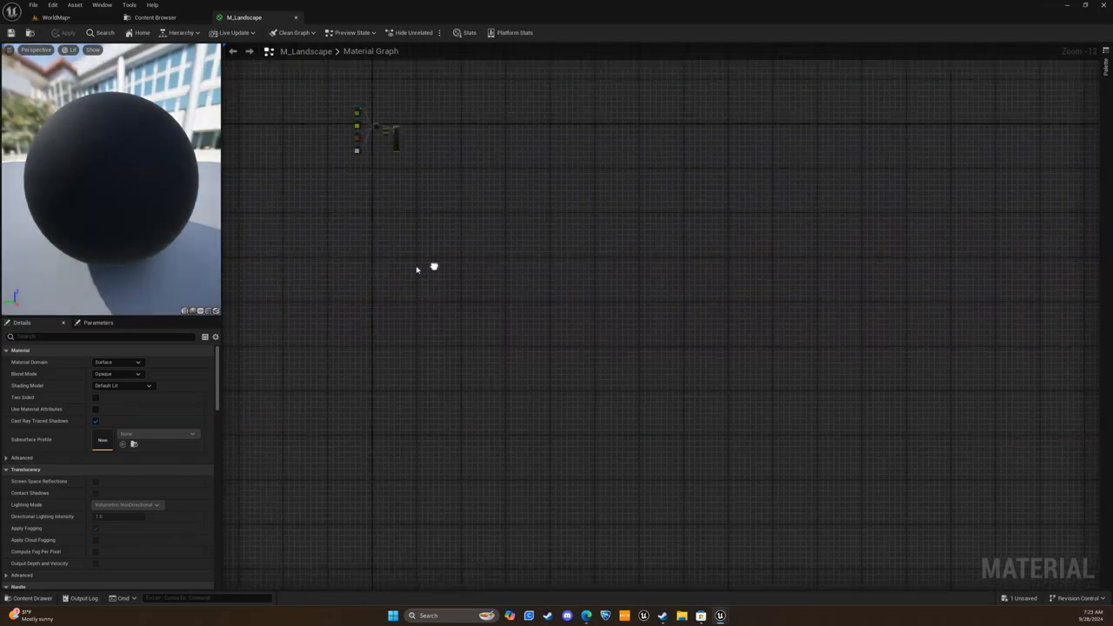
# - Assign M_Landscape to Landscape2 and create weight-blended layer infos for Grass_01, Grass_02, dirt and Rock
pyautogui.click(56, 17)
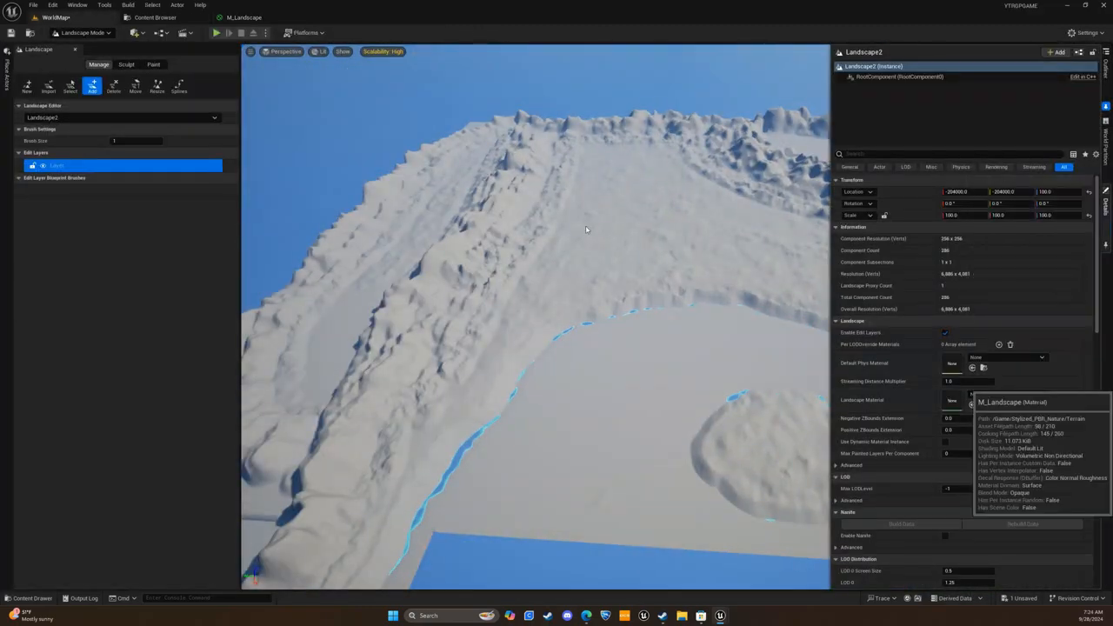
pyautogui.click(27, 87)
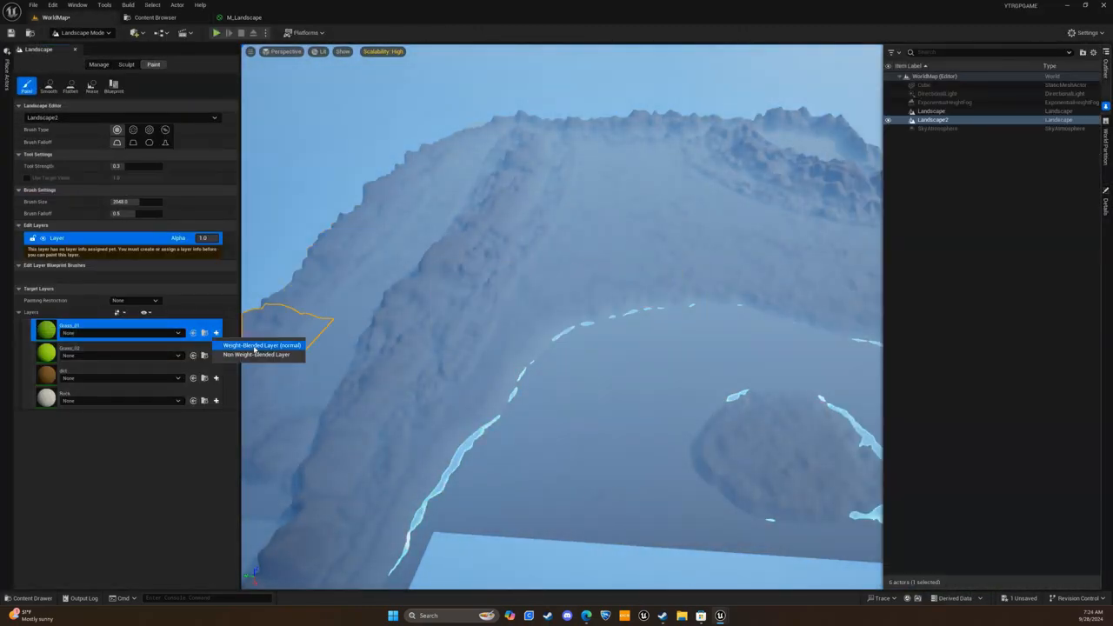
pyautogui.click(255, 346)
pyautogui.click(589, 395)
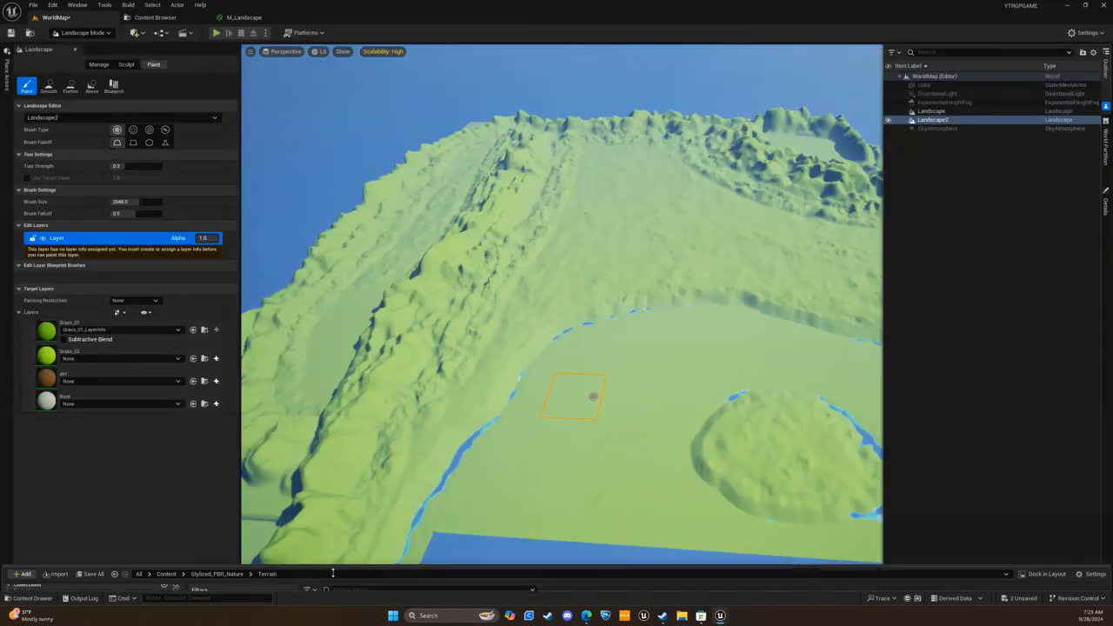
pyautogui.click(216, 358)
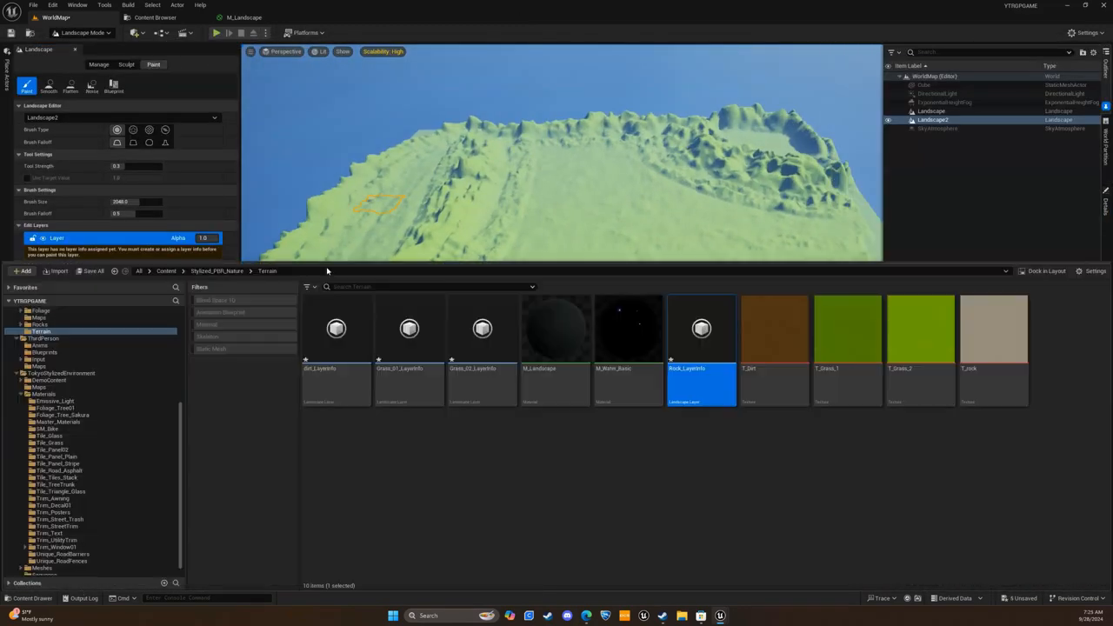
# - Assign the M_Water_Basic material to the Cube used as water and play-test WorldMap
pyautogui.click(1107, 202)
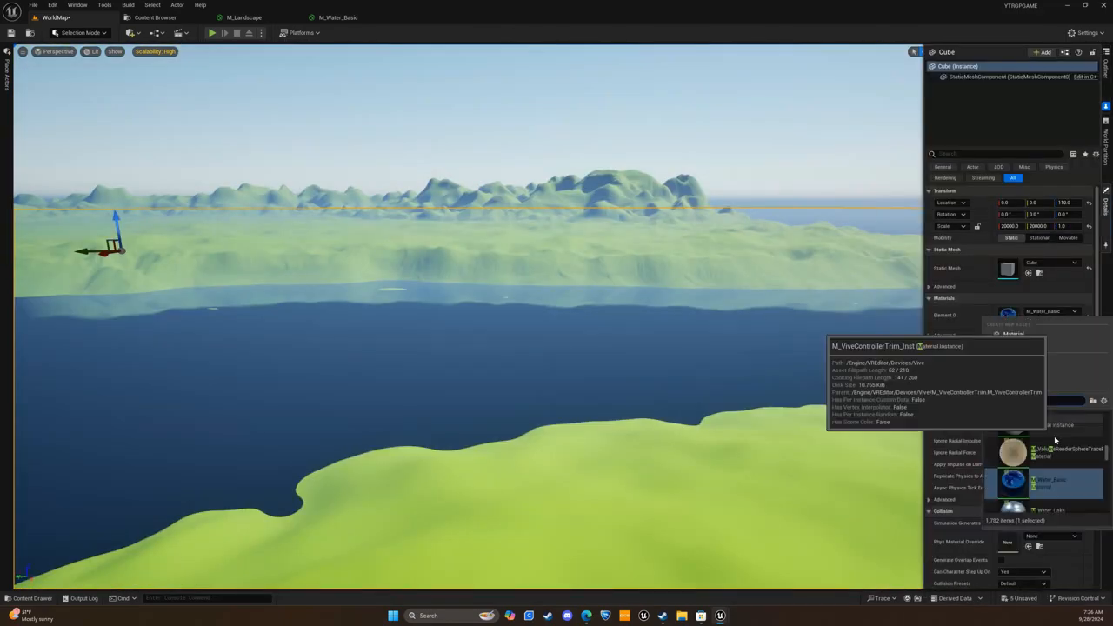
pyautogui.scroll(-1, 1061, 435)
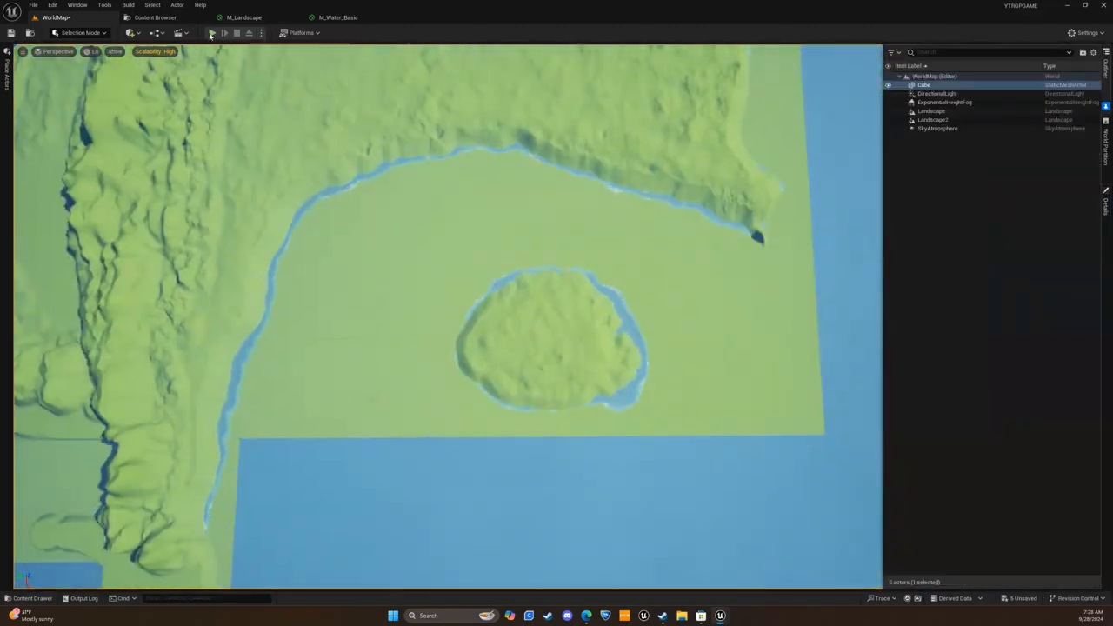
pyautogui.click(212, 34)
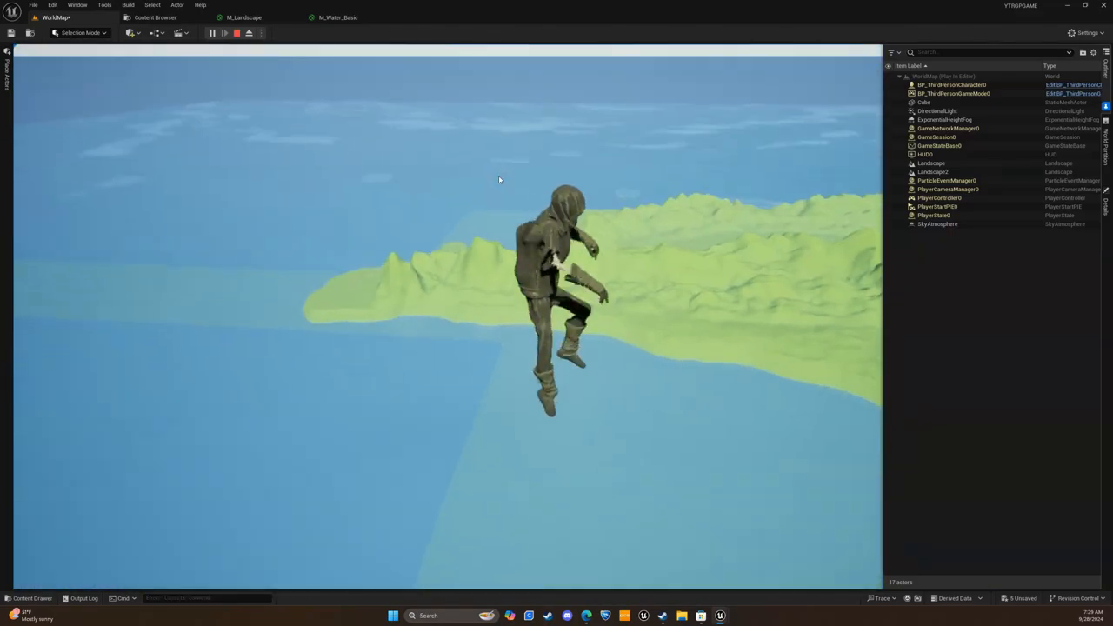
pyautogui.press('Escape')
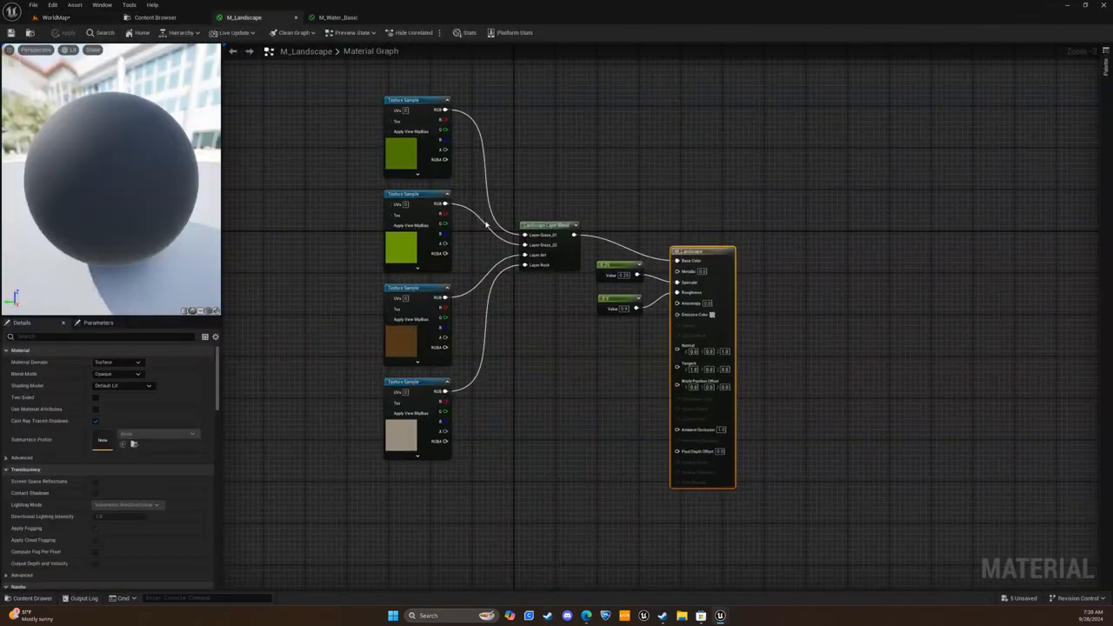
# - Try to feed a T_sand_BaseColor texture sample into a Sand layer of the existing M_Landscape material's layer blend
pyautogui.hotkey('ctrl', 'space')
pyautogui.scroll(2, 41, 444)
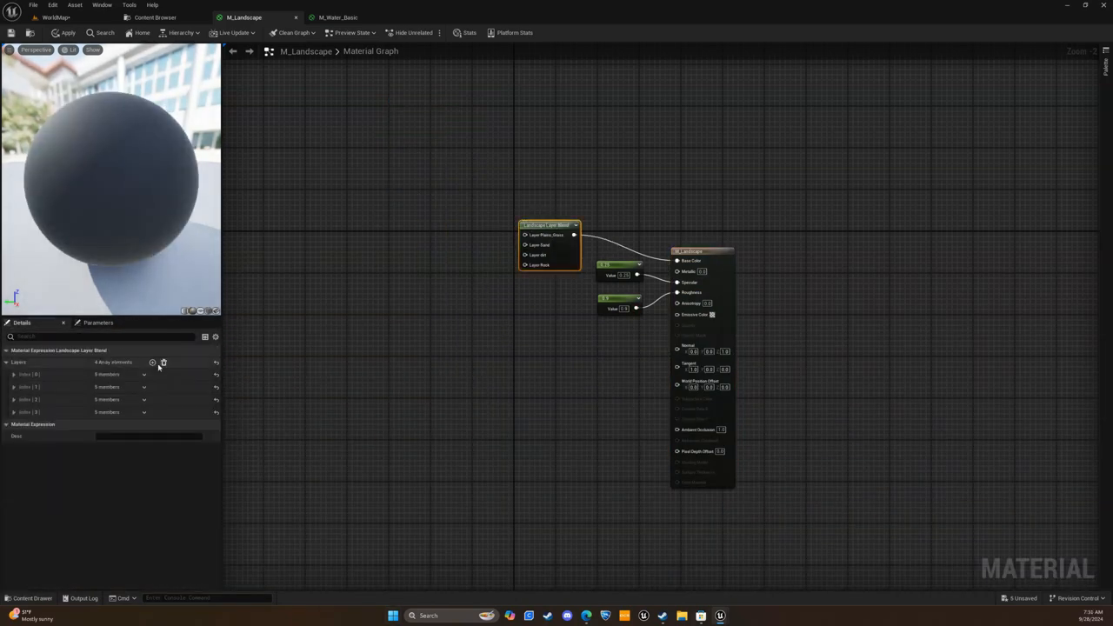
pyautogui.moveTo(721, 615)
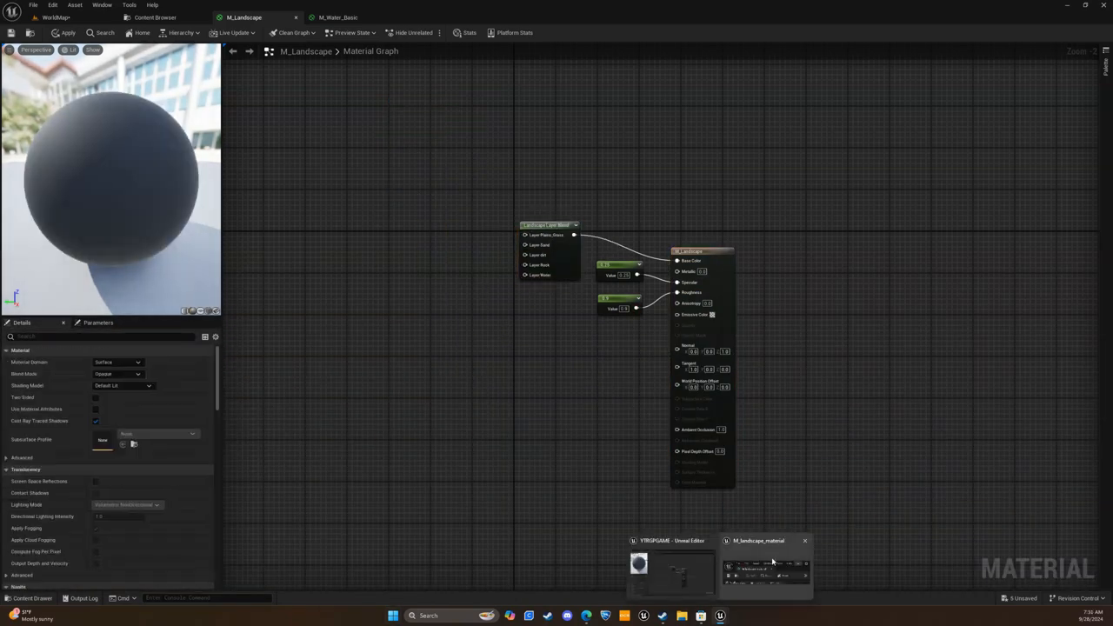
pyautogui.hotkey('ctrl', 'space')
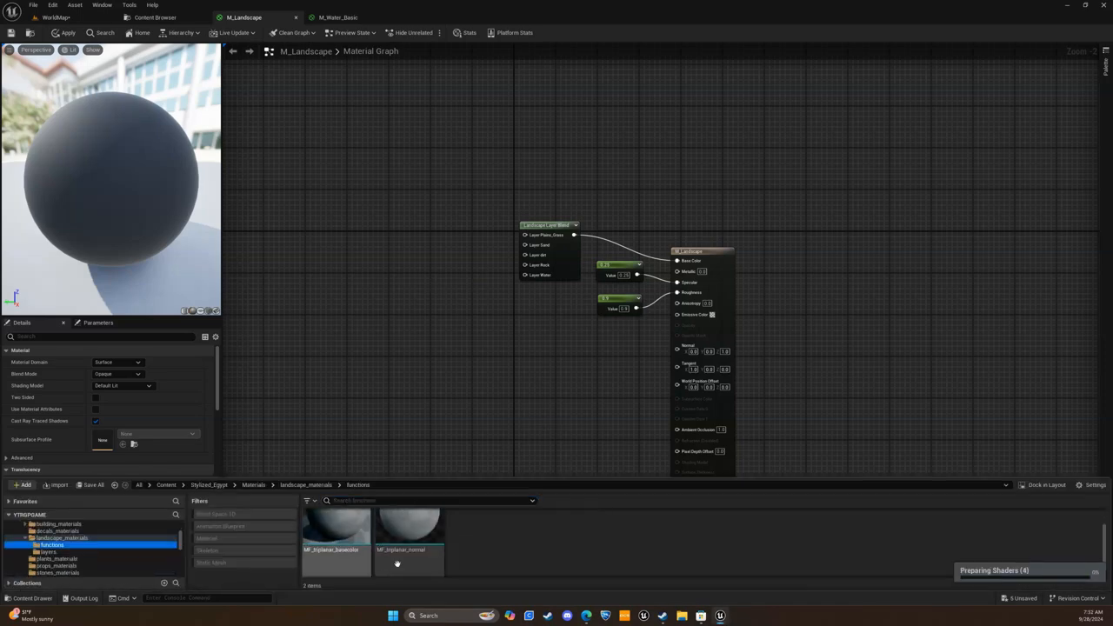
pyautogui.click(67, 552)
pyautogui.scroll(-2, 69, 555)
pyautogui.click(52, 540)
pyautogui.moveTo(336, 540); pyautogui.dragTo(416, 196)
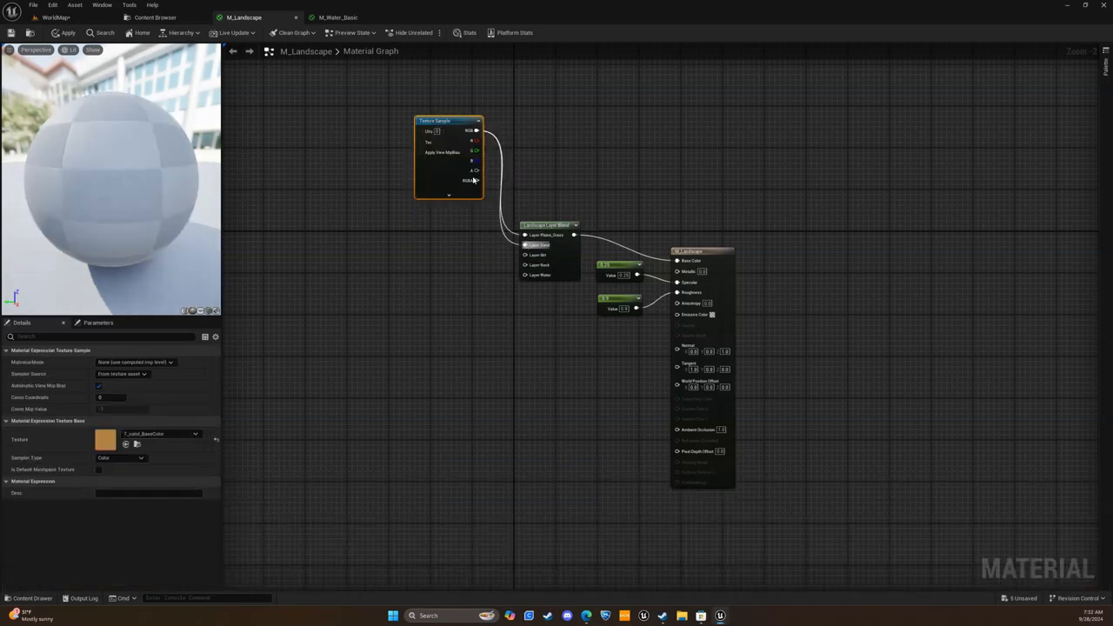
pyautogui.click(44, 565)
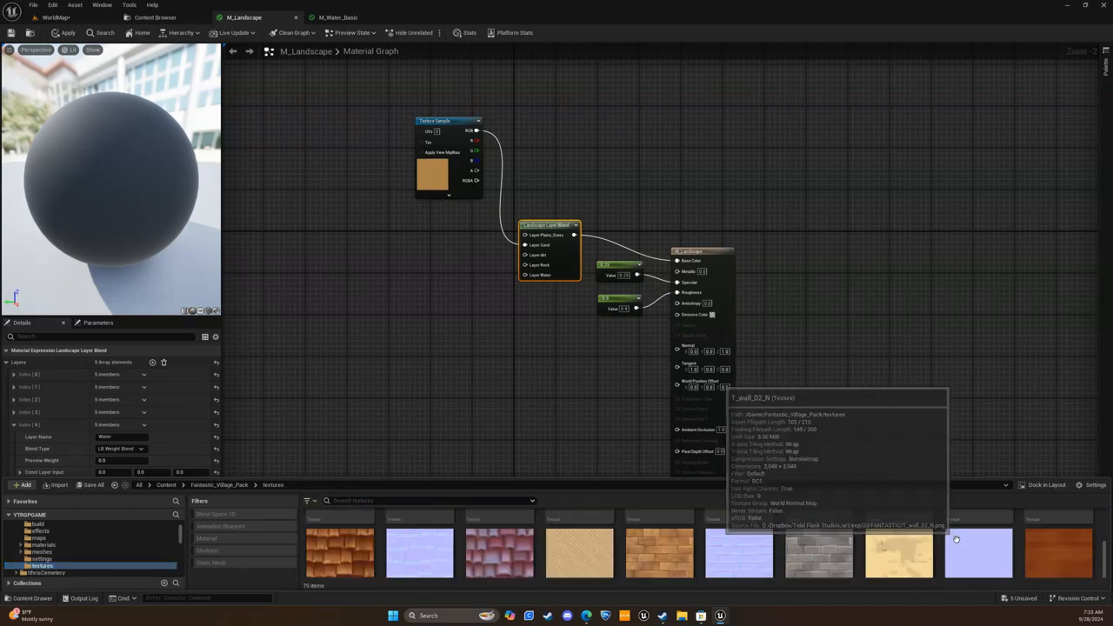
pyautogui.click(333, 154)
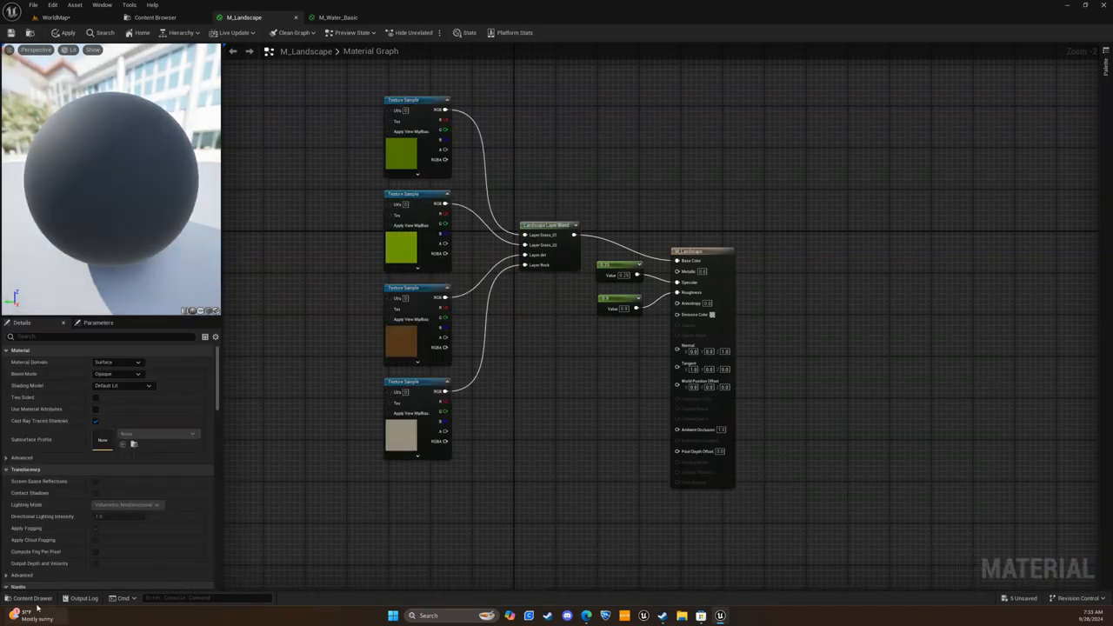
# - Create a new material named M_LandScape in the Content folder and add a sand base color texture sample to its graph
pyautogui.hotkey('ctrl', 'space')
pyautogui.rightClick(625, 550)
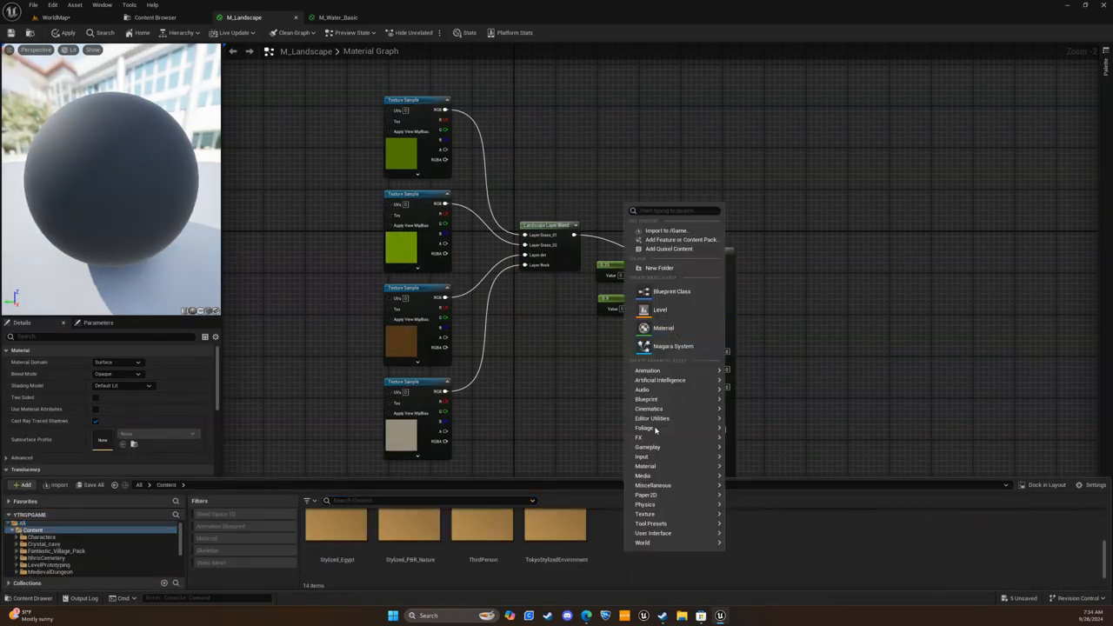
pyautogui.click(671, 329)
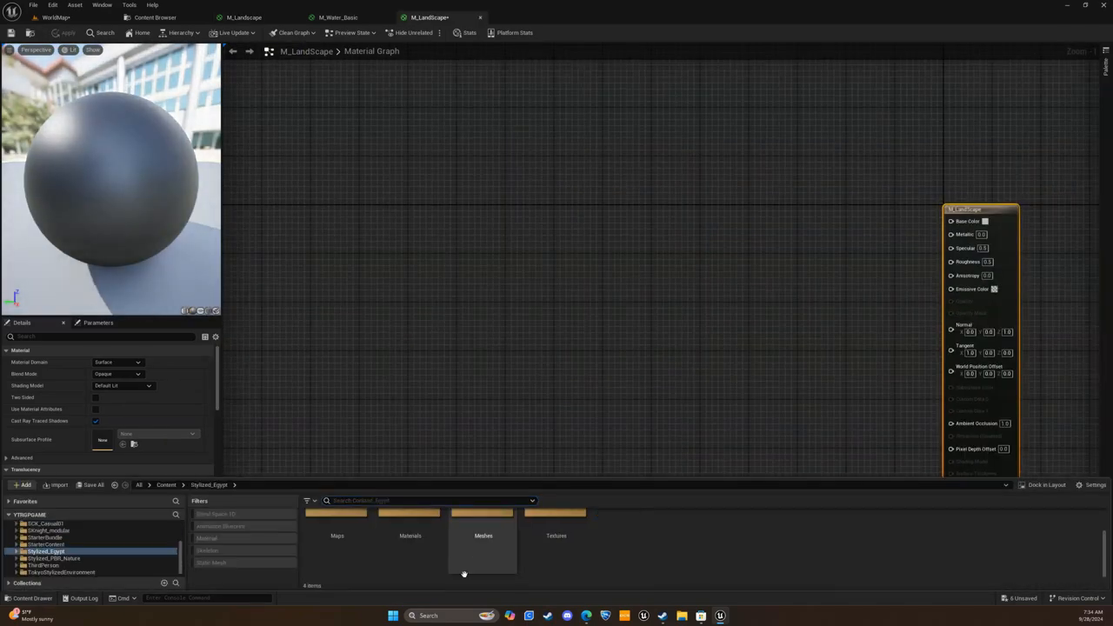
pyautogui.moveTo(462, 574); pyautogui.dragTo(600, 258)
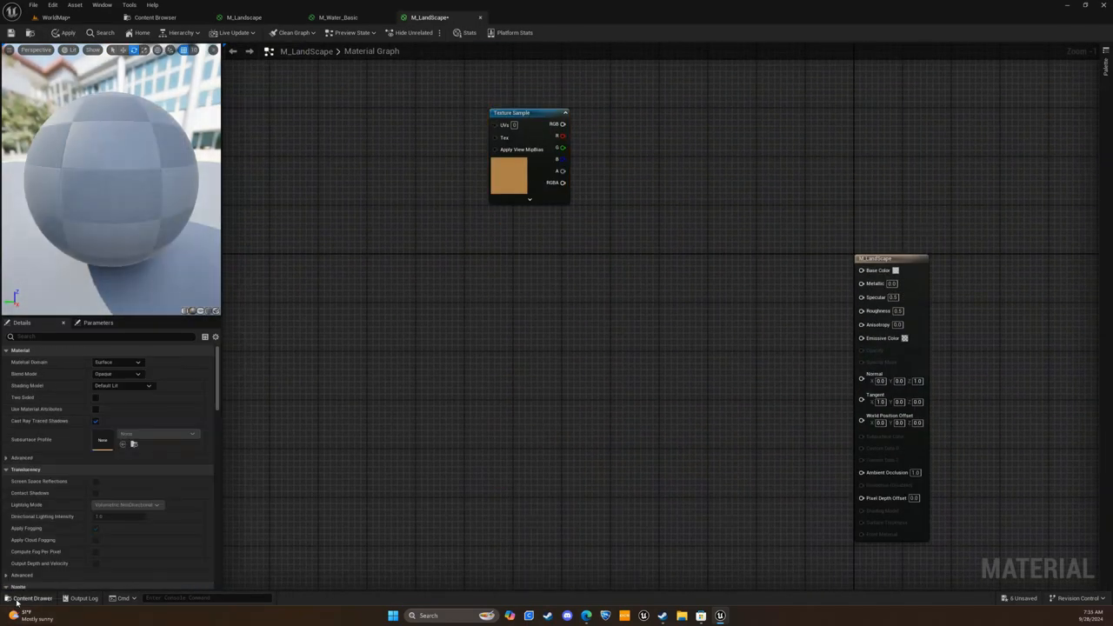
# - Add texture samples for ground moss, T_Ground_Gravel_D, basalt rock and T_Water_M below the sand sample
pyautogui.hotkey('ctrl', 'space')
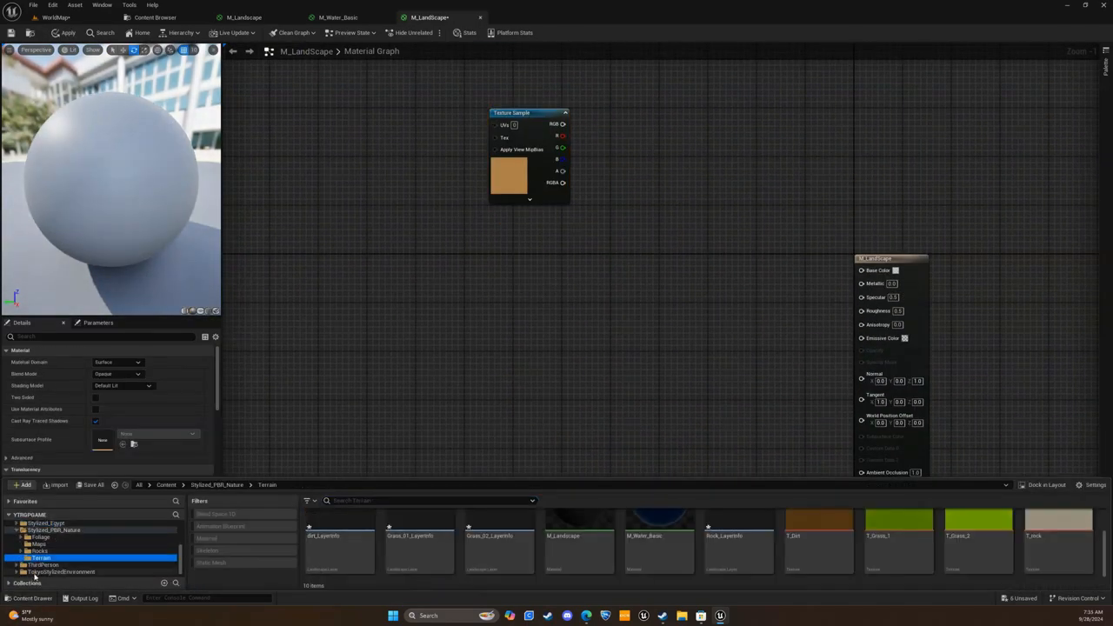
pyautogui.click(42, 572)
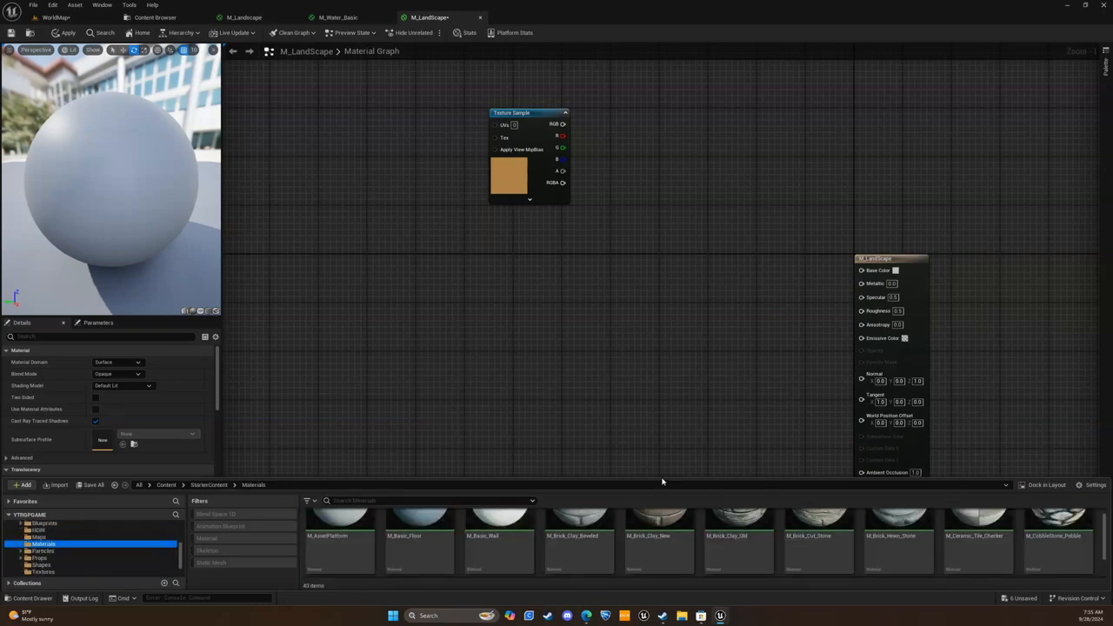
pyautogui.scroll(-10, 862, 499)
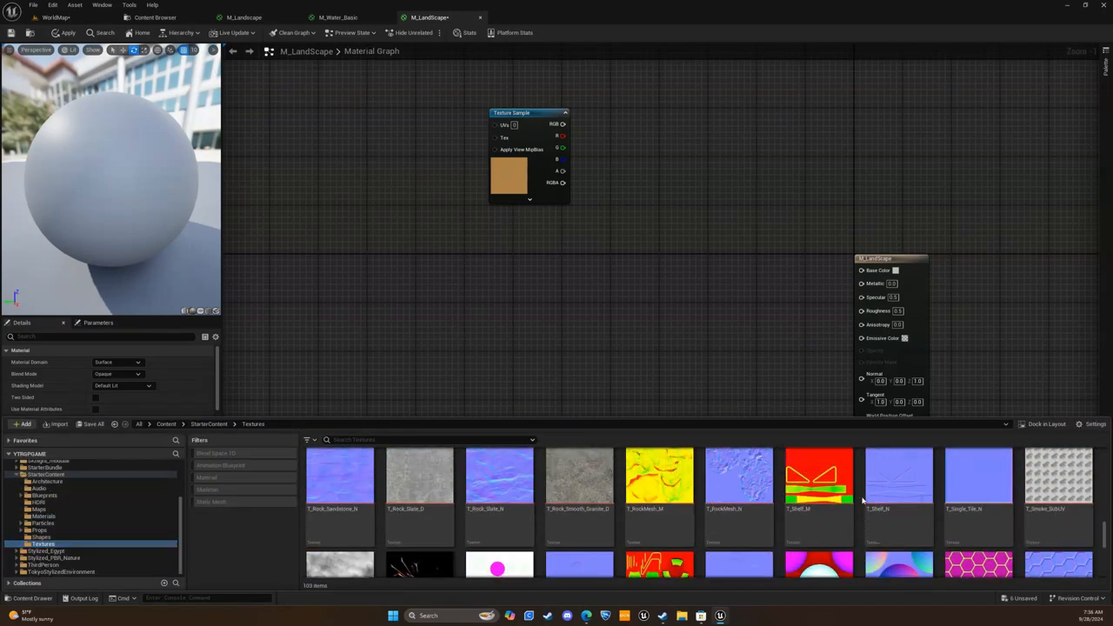
pyautogui.scroll(4, 862, 499)
pyautogui.moveTo(501, 522); pyautogui.dragTo(564, 301)
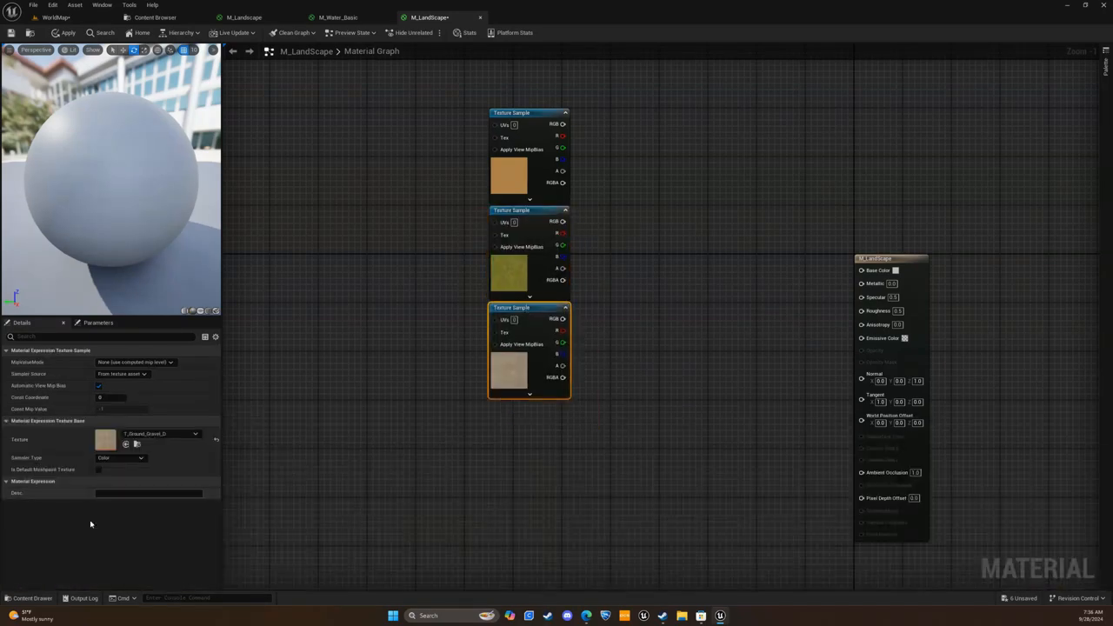
pyautogui.hotkey('ctrl', 'space')
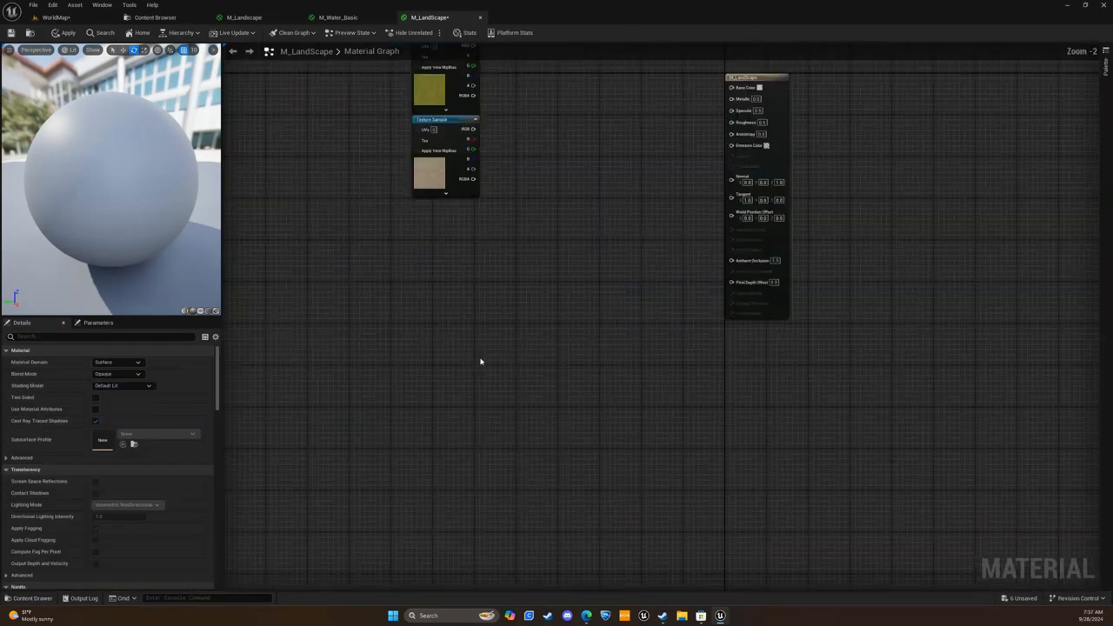
pyautogui.hotkey('ctrl', 'space')
pyautogui.moveTo(816, 505); pyautogui.dragTo(464, 311)
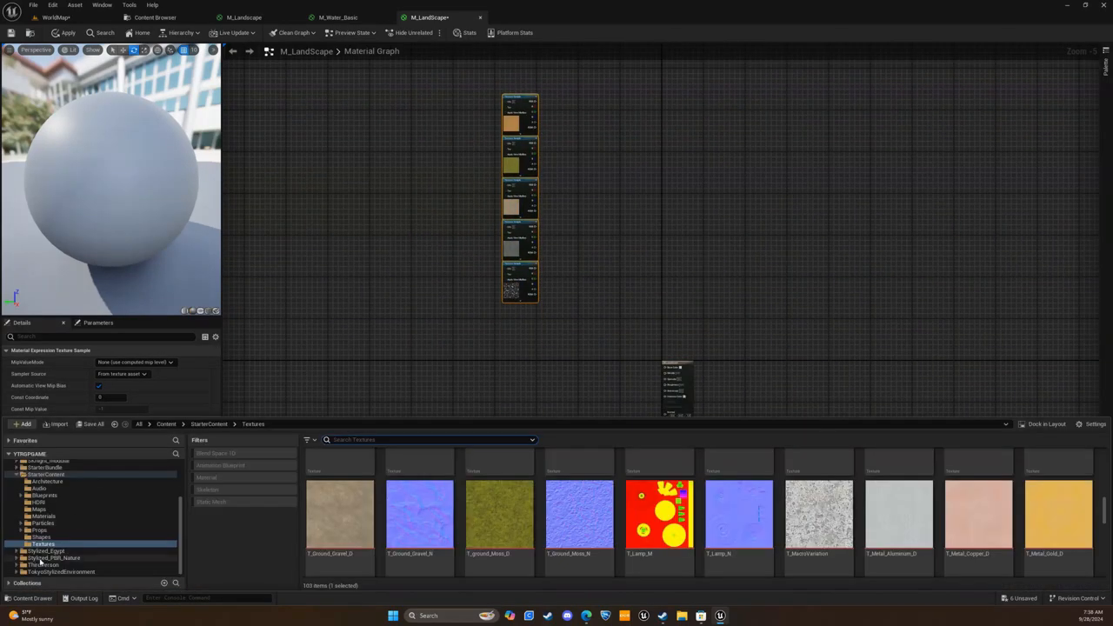
# - Add a second column of normal-map texture samples for sand, moss, gravel, T_Rock_Basalt_N and T_Water_N
pyautogui.moveTo(403, 510); pyautogui.dragTo(520, 348)
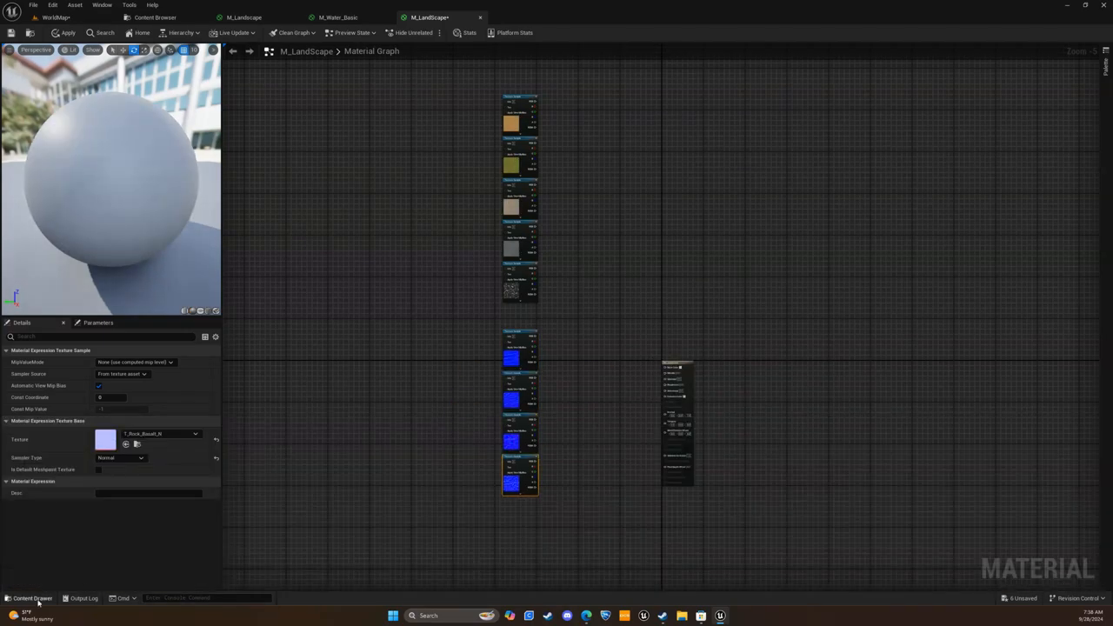
pyautogui.click(37, 601)
pyautogui.moveTo(403, 510); pyautogui.dragTo(518, 505)
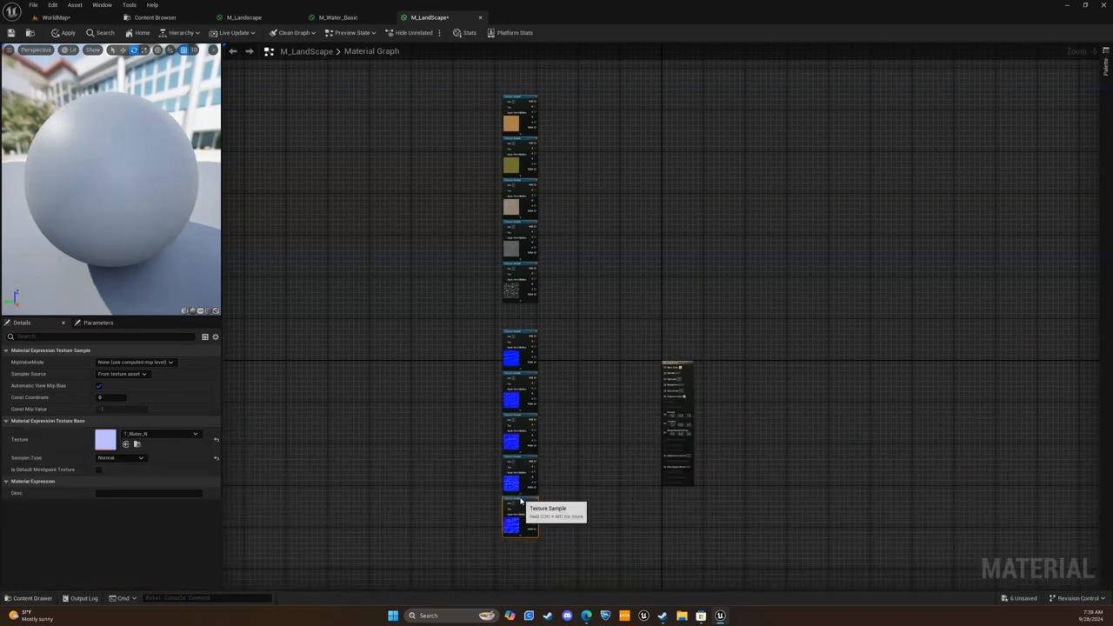
pyautogui.moveTo(527, 365); pyautogui.dragTo(496, 374)
pyautogui.scroll(-2, 549, 298)
pyautogui.moveTo(564, 518); pyautogui.dragTo(525, 390)
pyautogui.click(553, 409)
# - Add a Landscape Layer Blend node with five layer elements to the M_LandScape graph
pyautogui.scroll(6, 552, 409)
pyautogui.rightClick(571, 259)
pyautogui.press('Return')
pyautogui.rightClick(610, 246)
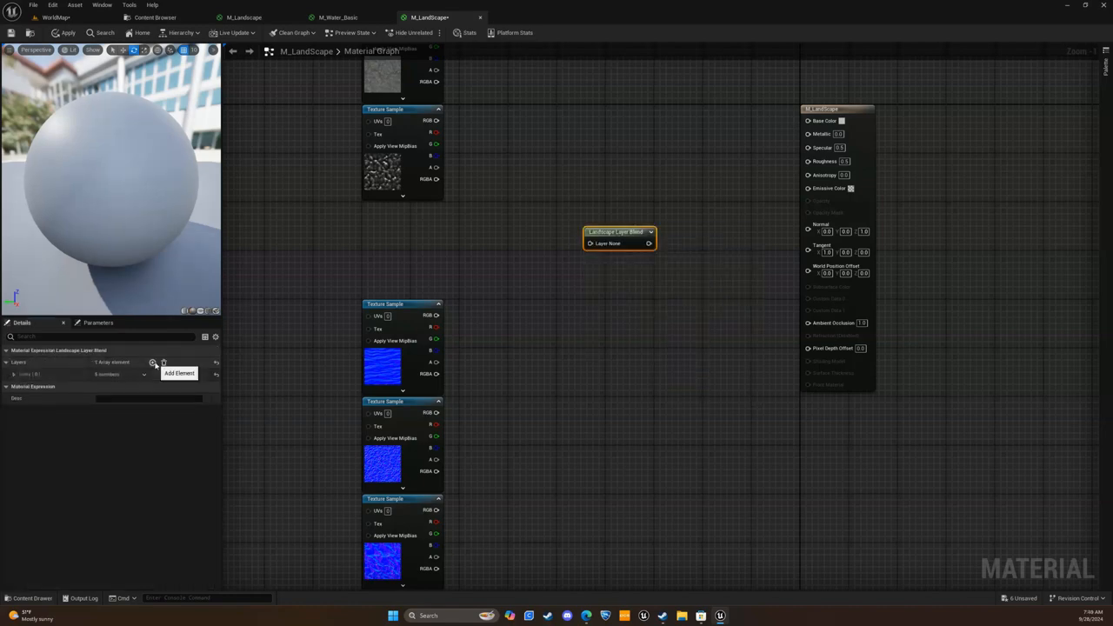
pyautogui.click(153, 363)
# - Name the first two layers of the Landscape Layer Blend node Sand and Grass
pyautogui.click(14, 375)
pyautogui.click(115, 387)
pyautogui.write('Sand')
pyautogui.click(14, 387)
pyautogui.click(106, 399)
pyautogui.write('Grass')
pyautogui.click(14, 387)
# - Name the remaining three layers of the blend node Gravel, Basalt and Water
pyautogui.click(14, 400)
pyautogui.moveTo(466, 160); pyautogui.dragTo(437, 376, button='right')
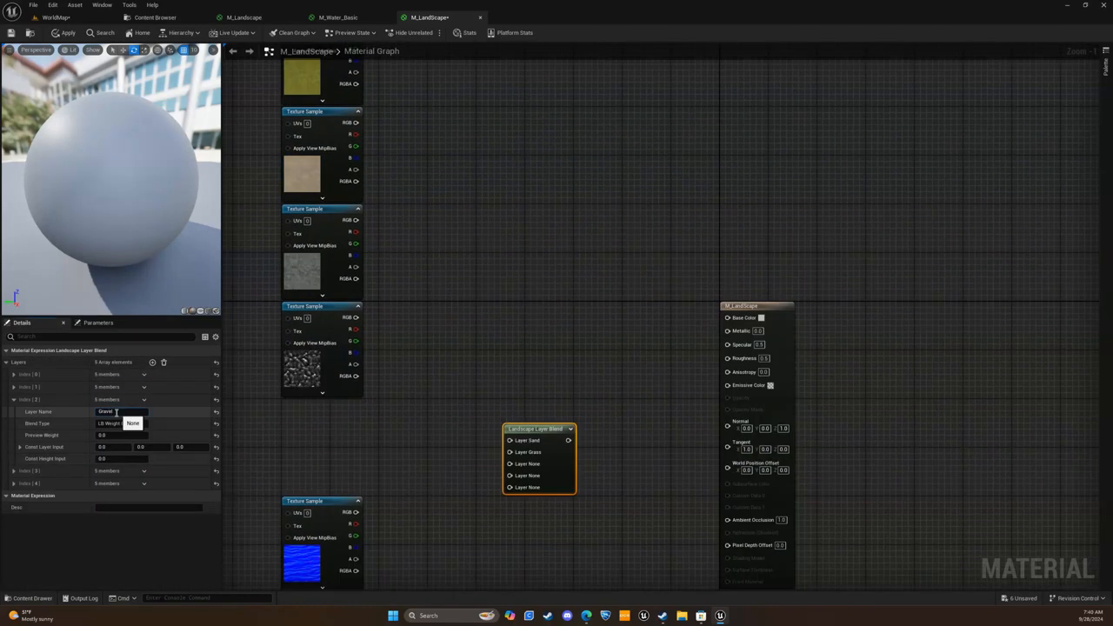
pyautogui.click(13, 412)
pyautogui.click(14, 425)
pyautogui.click(120, 437)
pyautogui.write('Water')
# - Move the Landscape Layer Blend node beside the color texture samples and paste a copy of it for the normal maps
pyautogui.click(396, 425)
pyautogui.scroll(-2, 397, 425)
pyautogui.moveTo(565, 542); pyautogui.dragTo(544, 308)
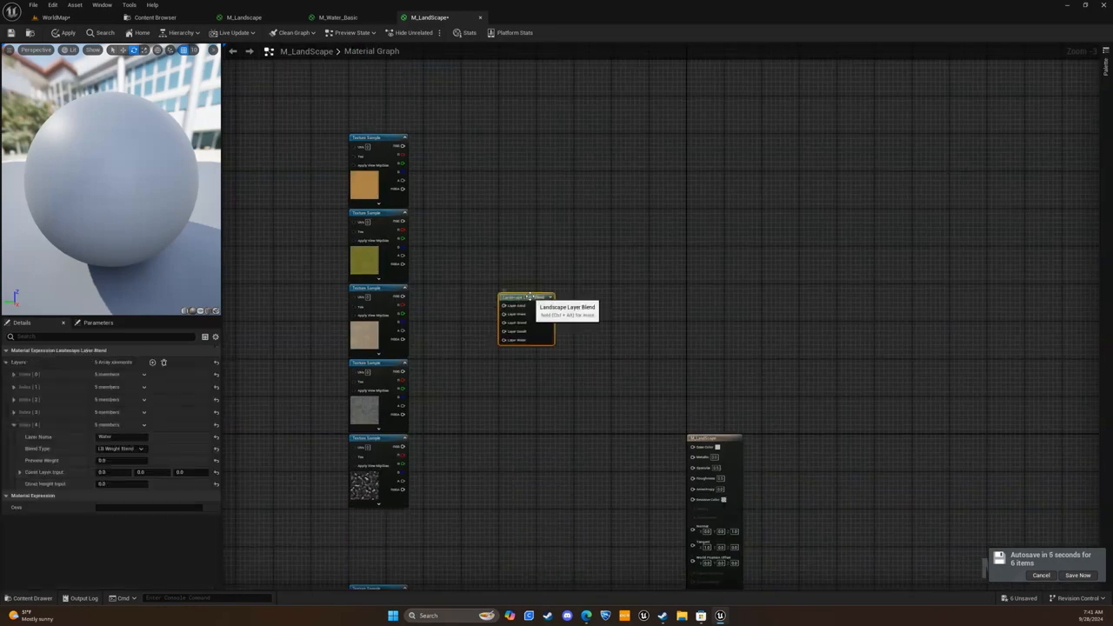
pyautogui.hotkey('ctrl', 'v')
pyautogui.moveTo(537, 379); pyautogui.dragTo(573, 588, button='right')
# - Connect the RGB outputs of the five color samples to the matching Sand, Grass, Gravel, Basalt and Water layer inputs
pyautogui.moveTo(438, 142); pyautogui.dragTo(540, 301)
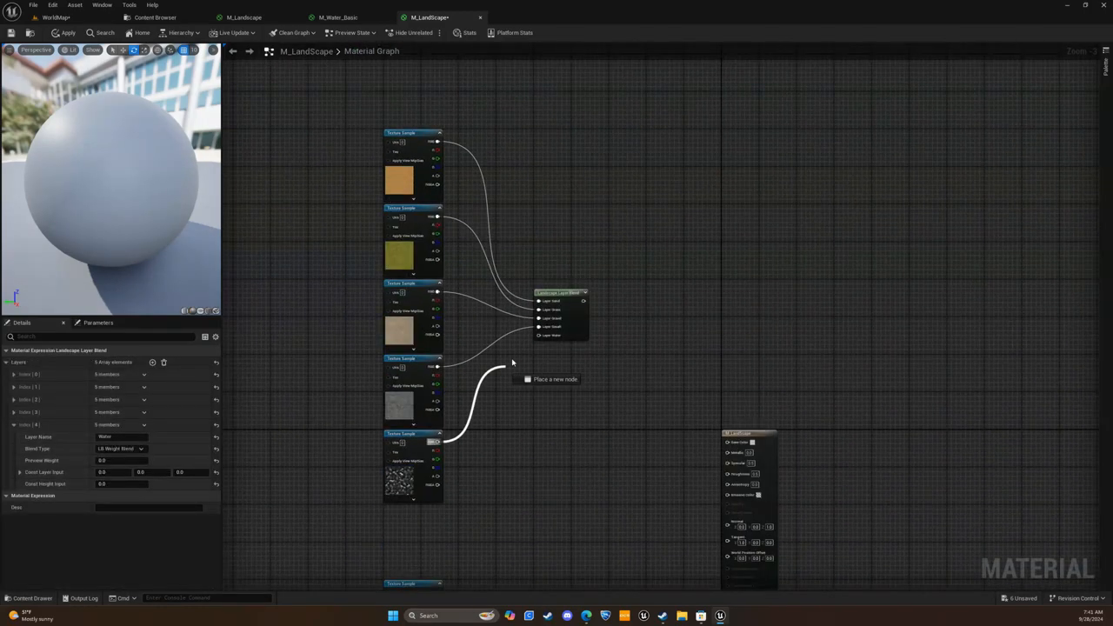
pyautogui.moveTo(437, 442); pyautogui.dragTo(539, 336)
pyautogui.moveTo(561, 293); pyautogui.dragTo(574, 264)
pyautogui.moveTo(317, 307); pyautogui.dragTo(323, 290, button='right')
pyautogui.click(416, 419)
# - Connect the RGB outputs of the five normal-map samples to the matching layer inputs of the second blend node
pyautogui.moveTo(613, 479); pyautogui.dragTo(577, 150, button='right')
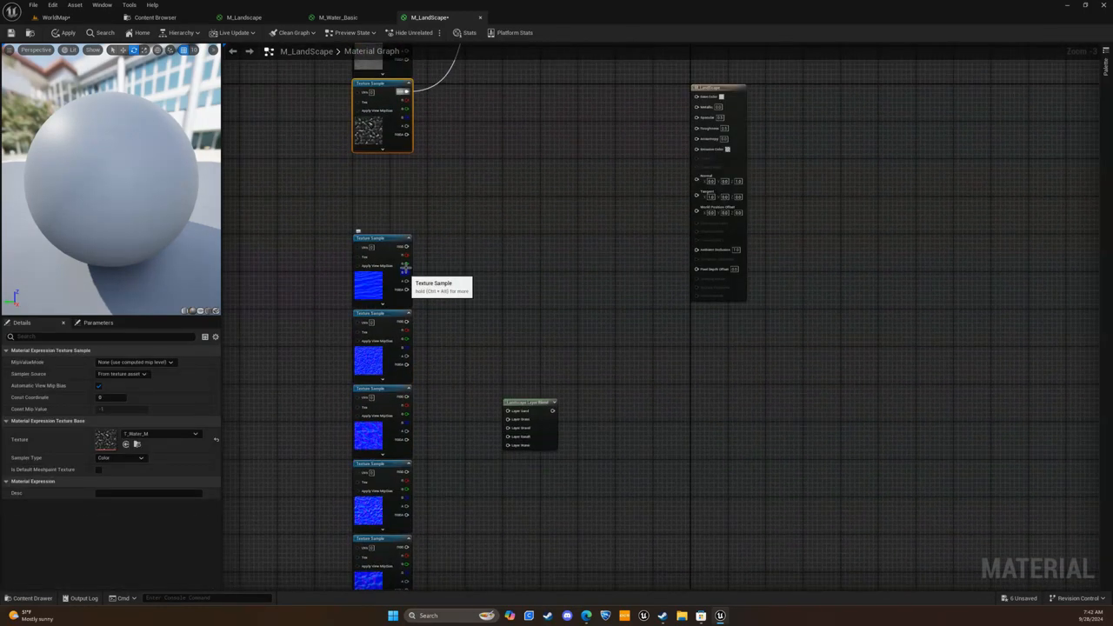
pyautogui.moveTo(406, 472); pyautogui.dragTo(508, 437)
pyautogui.moveTo(497, 461); pyautogui.dragTo(498, 385, button='right')
pyautogui.moveTo(407, 472); pyautogui.dragTo(508, 370)
pyautogui.moveTo(537, 331); pyautogui.dragTo(536, 300)
# - Connect the color layer blend to the material's Base Color and the normal-map layer blend to its Normal input
pyautogui.moveTo(577, 290); pyautogui.dragTo(567, 551, button='right')
pyautogui.scroll(-2, 529, 447)
pyautogui.moveTo(405, 425); pyautogui.dragTo(539, 577)
pyautogui.moveTo(403, 99); pyautogui.dragTo(559, 303)
pyautogui.moveTo(535, 188); pyautogui.dragTo(535, 233)
pyautogui.click(683, 462)
pyautogui.moveTo(683, 462); pyautogui.dragTo(597, 509, button='right')
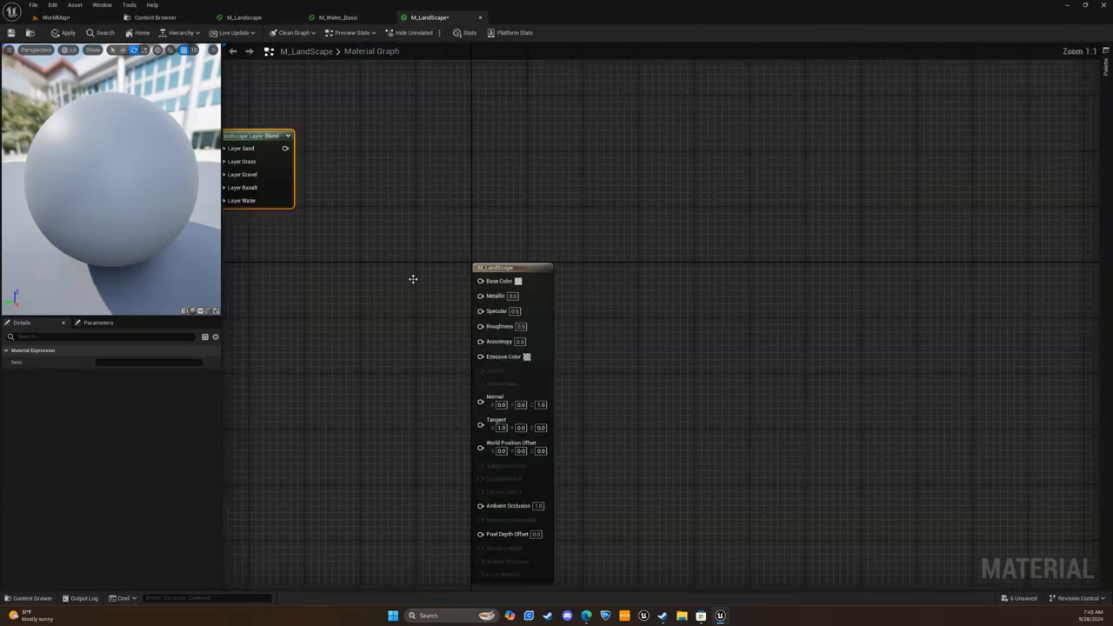
pyautogui.moveTo(459, 283); pyautogui.dragTo(530, 334)
pyautogui.scroll(3, 482, 513)
pyautogui.moveTo(418, 473); pyautogui.dragTo(579, 246)
# - Add a Constant node with value 1.0 and connect it to the material's Roughness input
pyautogui.rightClick(460, 214)
pyautogui.write('cons')
pyautogui.press('Return')
pyautogui.moveTo(496, 225); pyautogui.dragTo(578, 188)
# - Add a LandscapeLayerCoords node and connect it to the UVs of the five color texture samples
pyautogui.rightClick(616, 270)
pyautogui.write('land')
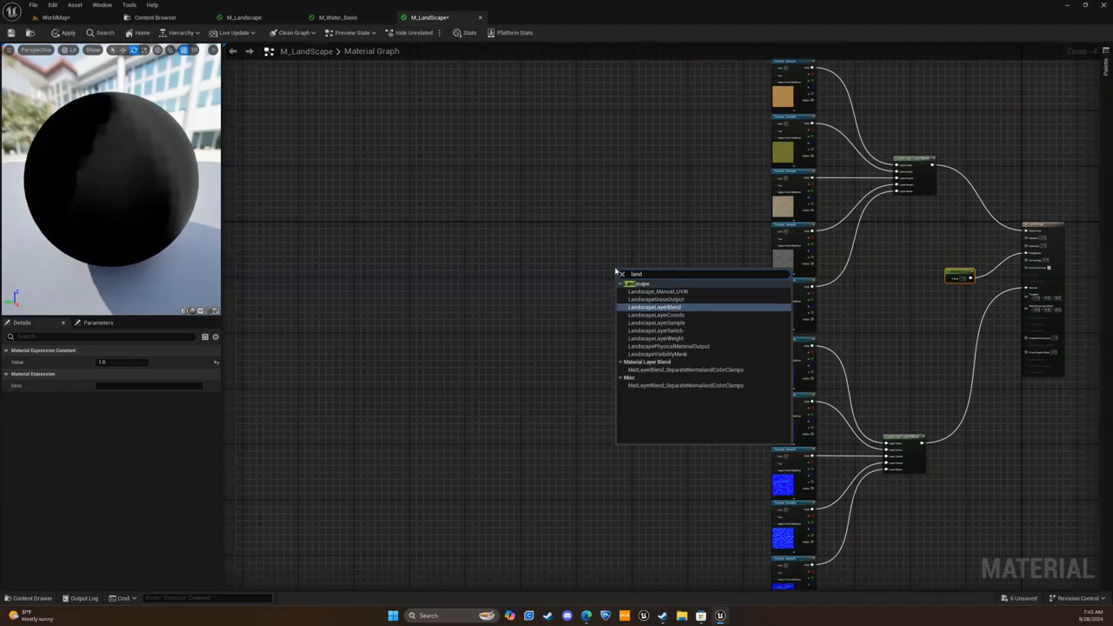
pyautogui.press('Return')
pyautogui.moveTo(585, 370); pyautogui.dragTo(709, 107)
pyautogui.moveTo(586, 371); pyautogui.dragTo(709, 163)
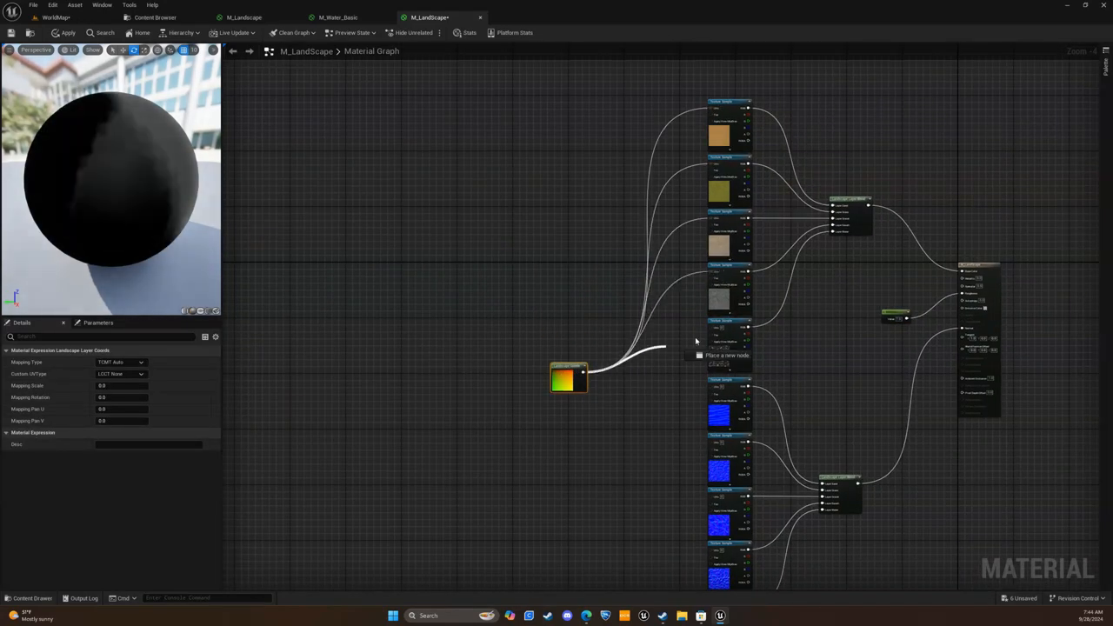
# - Connect the LandscapeLayerCoords node to the UVs of the five normal-map texture samples
pyautogui.moveTo(644, 421); pyautogui.dragTo(587, 266, button='right')
pyautogui.moveTo(527, 217); pyautogui.dragTo(653, 342)
pyautogui.moveTo(526, 216); pyautogui.dragTo(653, 396)
pyautogui.moveTo(527, 217); pyautogui.dragTo(662, 450)
pyautogui.moveTo(648, 435); pyautogui.dragTo(659, 531, button='right')
pyautogui.scroll(-3, 648, 526)
pyautogui.scroll(4, 765, 533)
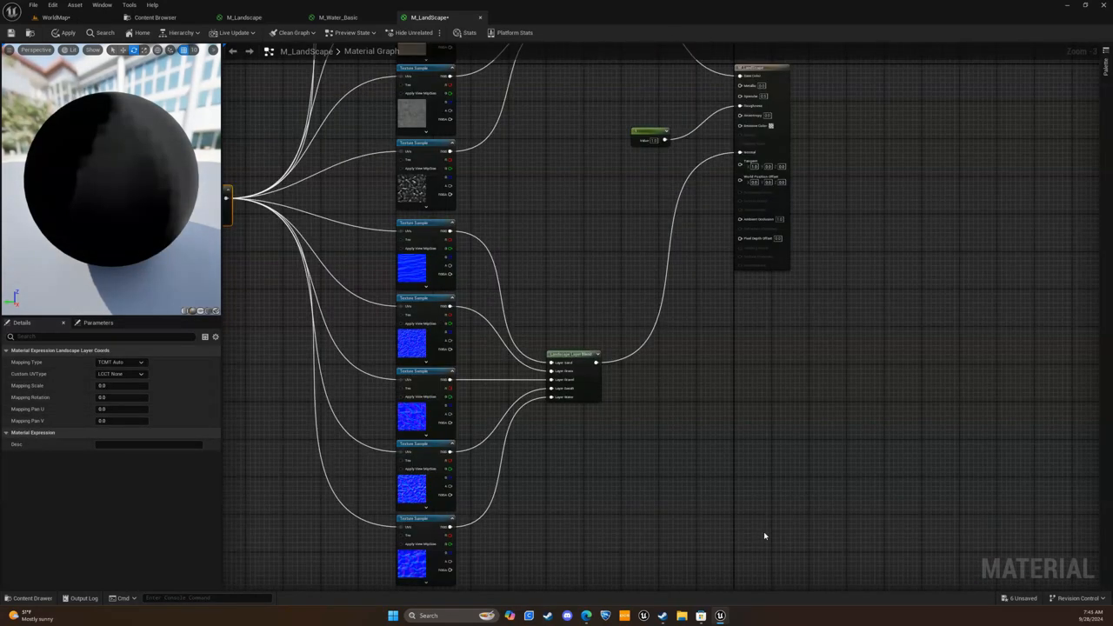
# - Apply M_LandScape to Landscape2 in WorldMap and create layer infos for Sand, Grass, Gravel, Basalt and Water
pyautogui.click(75, 19)
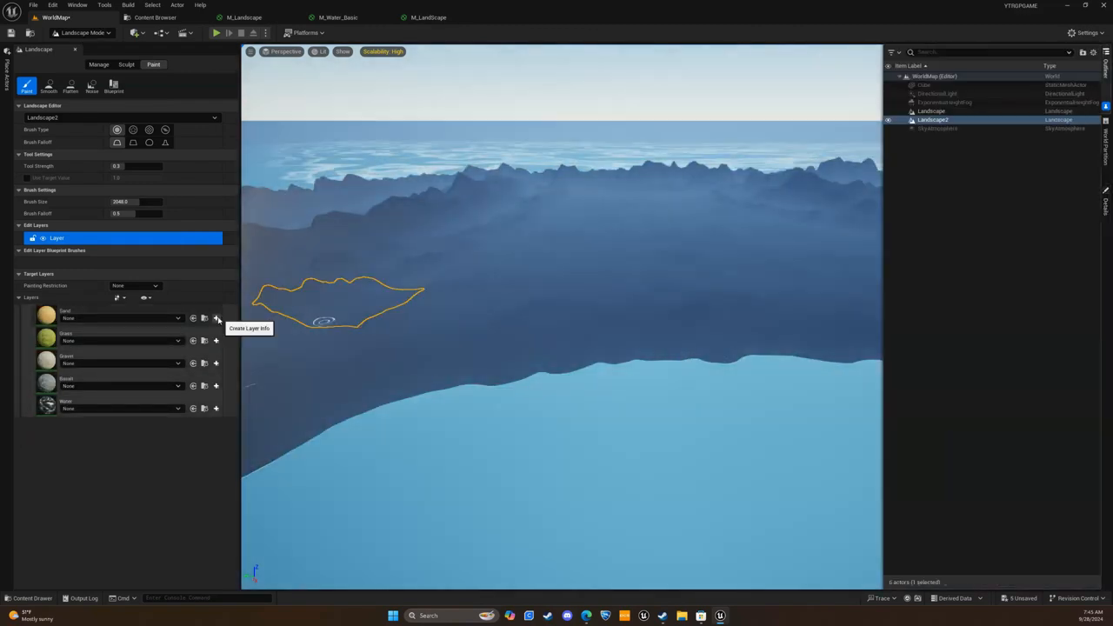
pyautogui.click(215, 318)
pyautogui.click(570, 393)
pyautogui.click(215, 340)
pyautogui.click(569, 393)
pyautogui.click(278, 381)
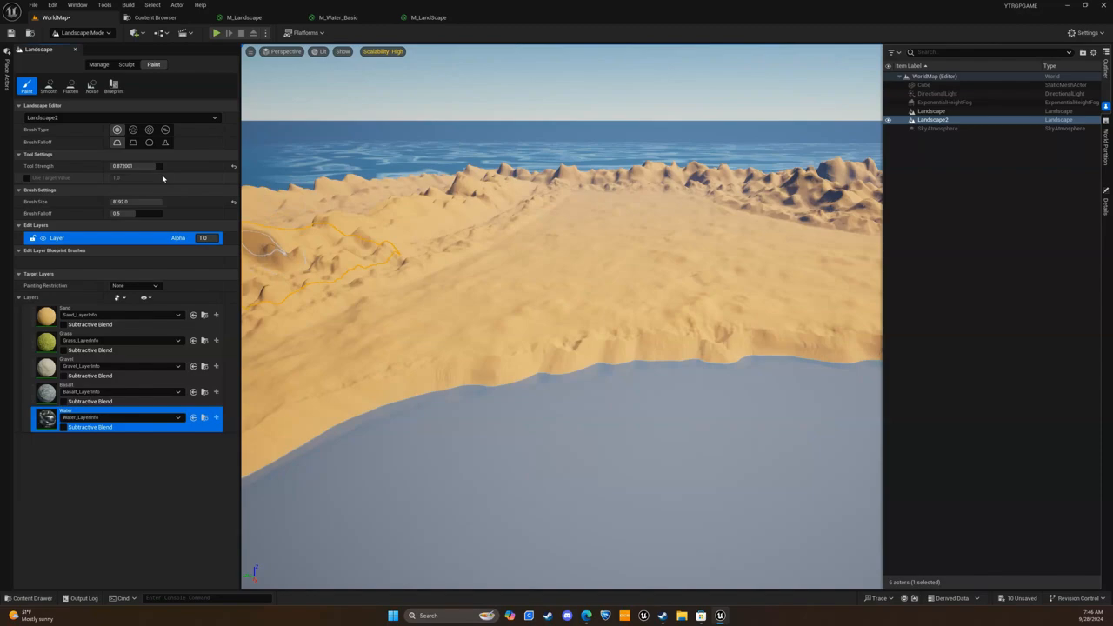